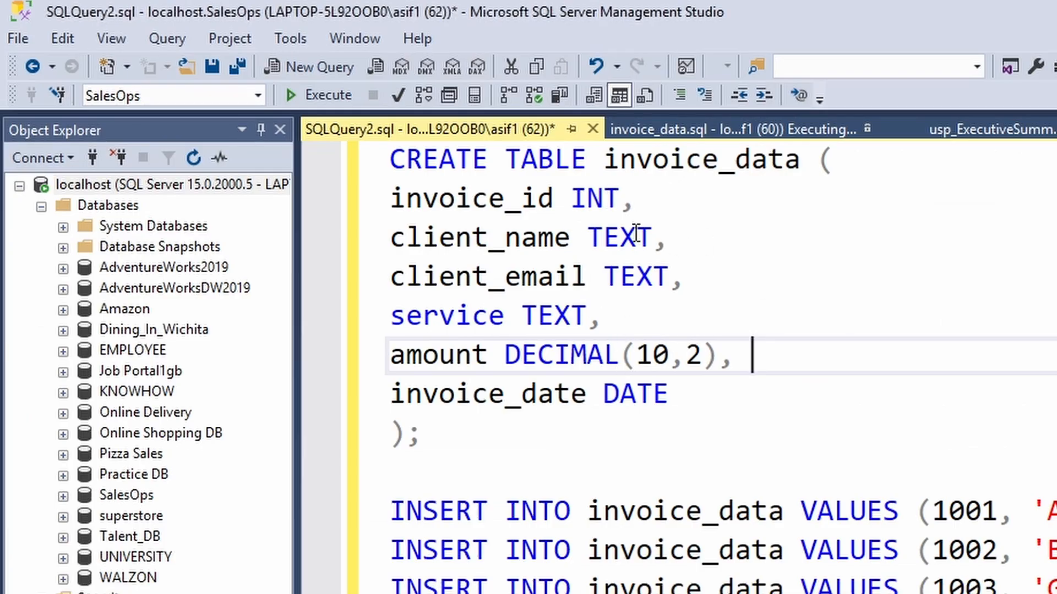
Step: Walk through the invoice_data CREATE TABLE script's six columns, invoice_id through invoice_date
{"action": "double_click", "coordinate": [414, 163]}
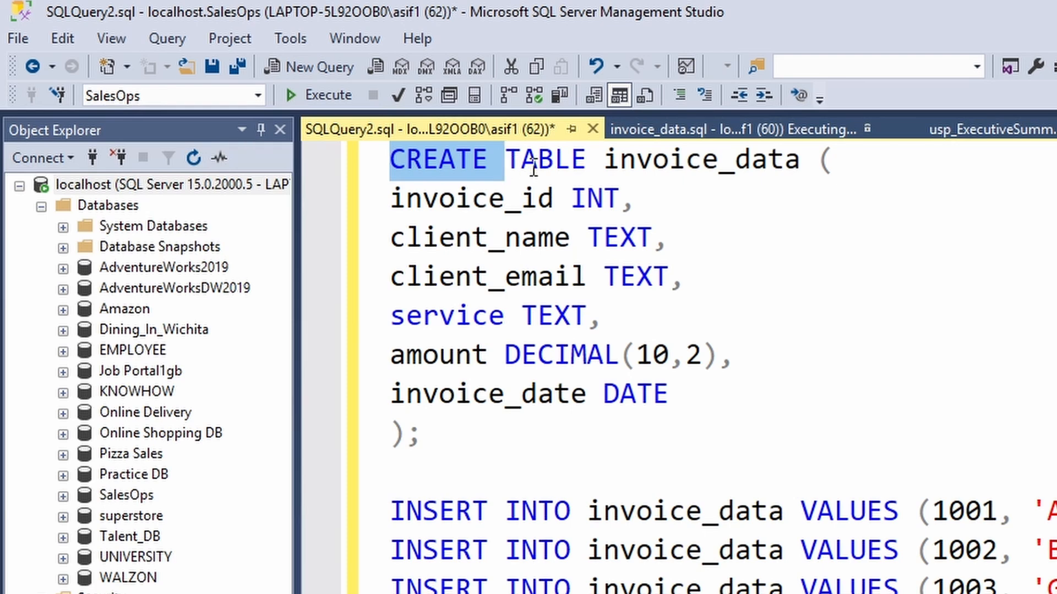
{"action": "left_click_drag", "start_coordinate": [636, 160], "coordinate": [802, 159]}
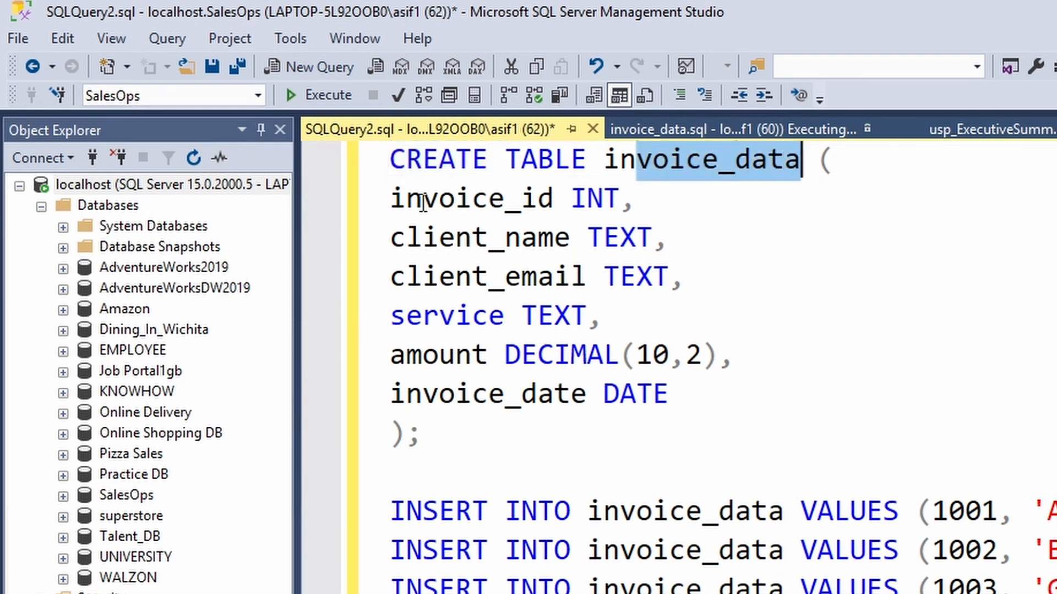
{"action": "left_click_drag", "start_coordinate": [423, 199], "coordinate": [552, 199]}
{"action": "left_click_drag", "start_coordinate": [406, 237], "coordinate": [573, 238]}
{"action": "left_click_drag", "start_coordinate": [409, 277], "coordinate": [621, 278]}
{"action": "left_click_drag", "start_coordinate": [440, 318], "coordinate": [489, 318]}
{"action": "left_click_drag", "start_coordinate": [440, 355], "coordinate": [489, 357]}
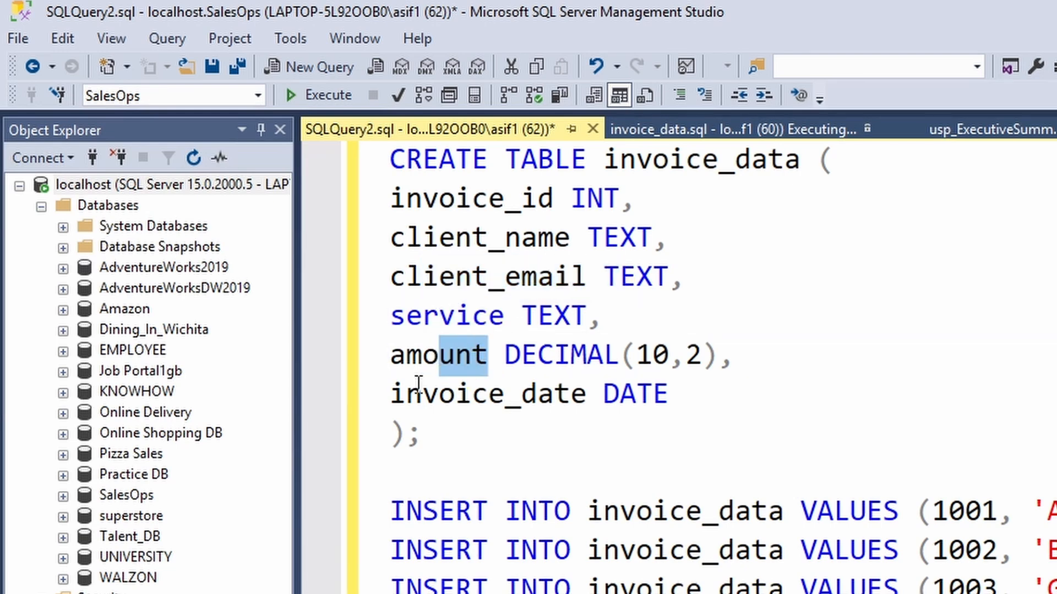
{"action": "left_click_drag", "start_coordinate": [423, 394], "coordinate": [507, 394]}
Step: Select the CREATE TABLE and three INSERT statements, then select all rows in the Results grid
{"action": "left_click", "coordinate": [472, 426]}
{"action": "left_click_drag", "start_coordinate": [471, 426], "coordinate": [377, 168]}
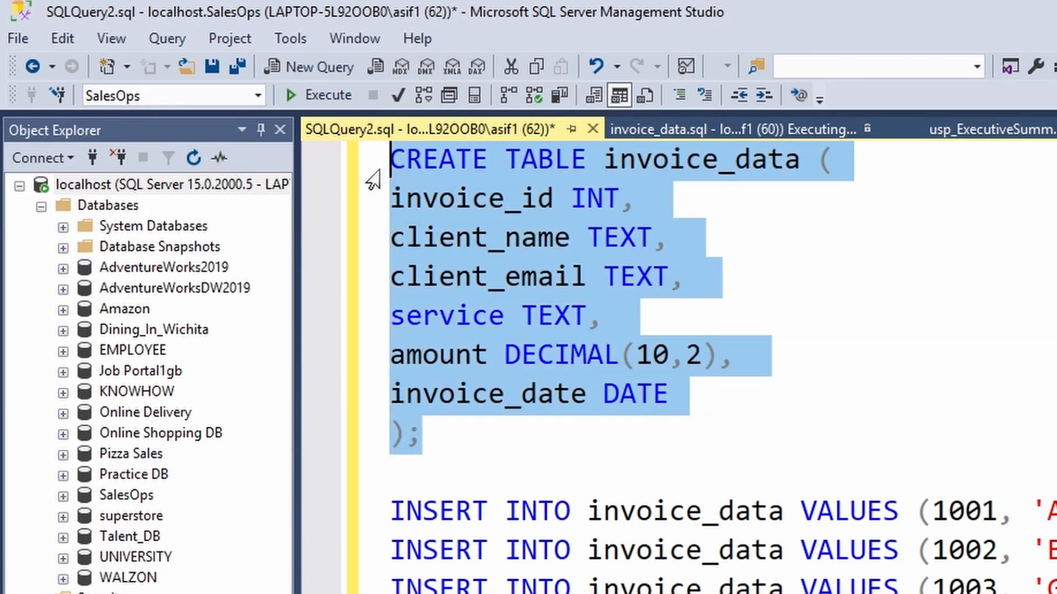
{"action": "left_click_drag", "start_coordinate": [455, 511], "coordinate": [1048, 589]}
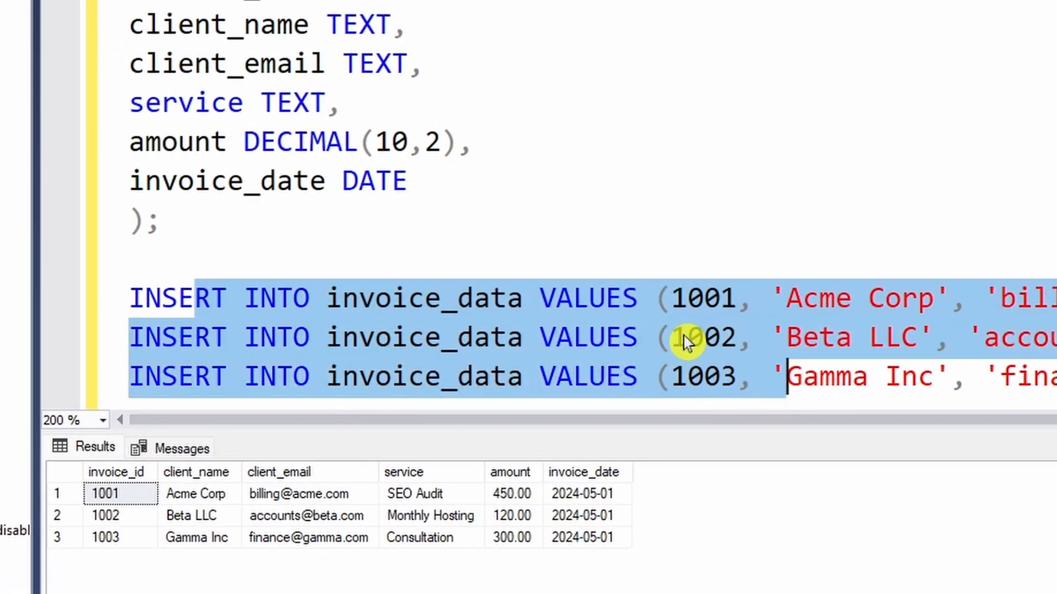
{"action": "scroll", "coordinate": [685, 336], "scroll_direction": "down", "scroll_amount": 4}
{"action": "left_click_drag", "start_coordinate": [575, 104], "coordinate": [150, 64]}
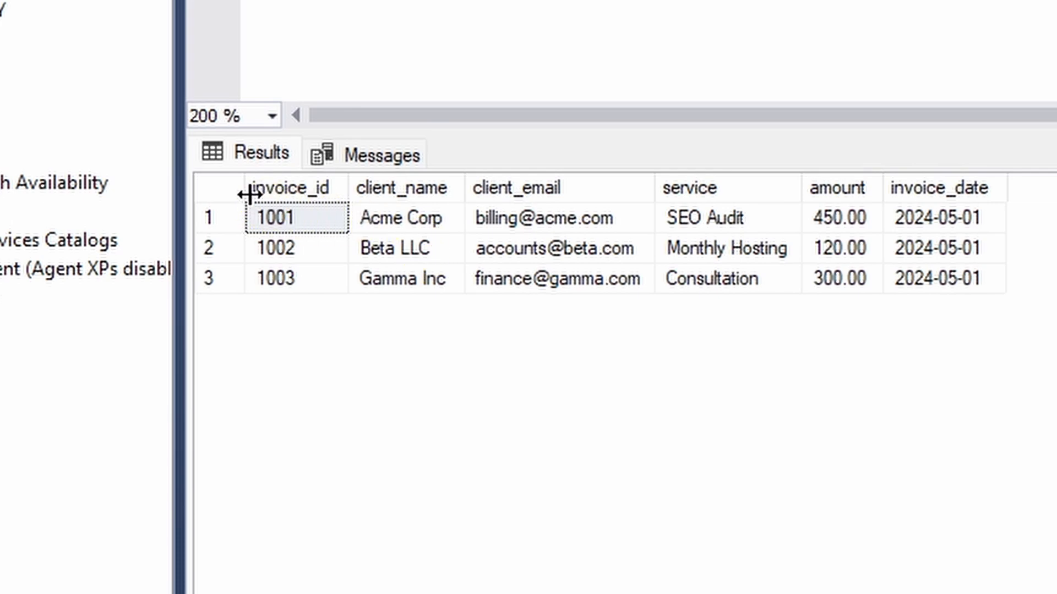
{"action": "left_click", "coordinate": [69, 471]}
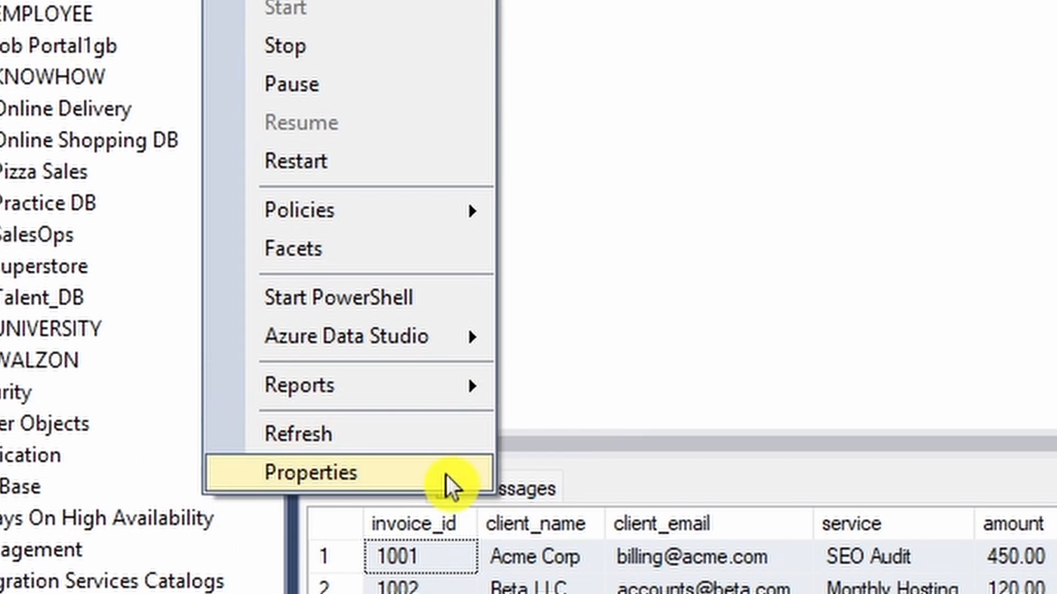
Step: Open the server's Properties and select its Name value for copying
{"action": "left_click", "coordinate": [156, 190]}
{"action": "left_click", "coordinate": [754, 197]}
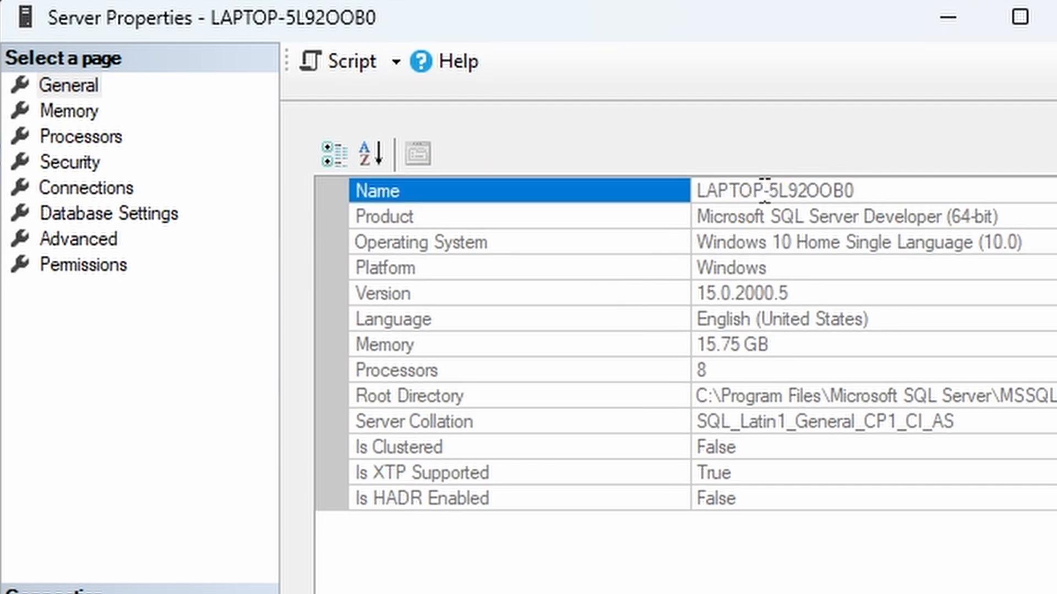
{"action": "left_click", "coordinate": [746, 190]}
{"action": "key", "text": "ctrl+c"}
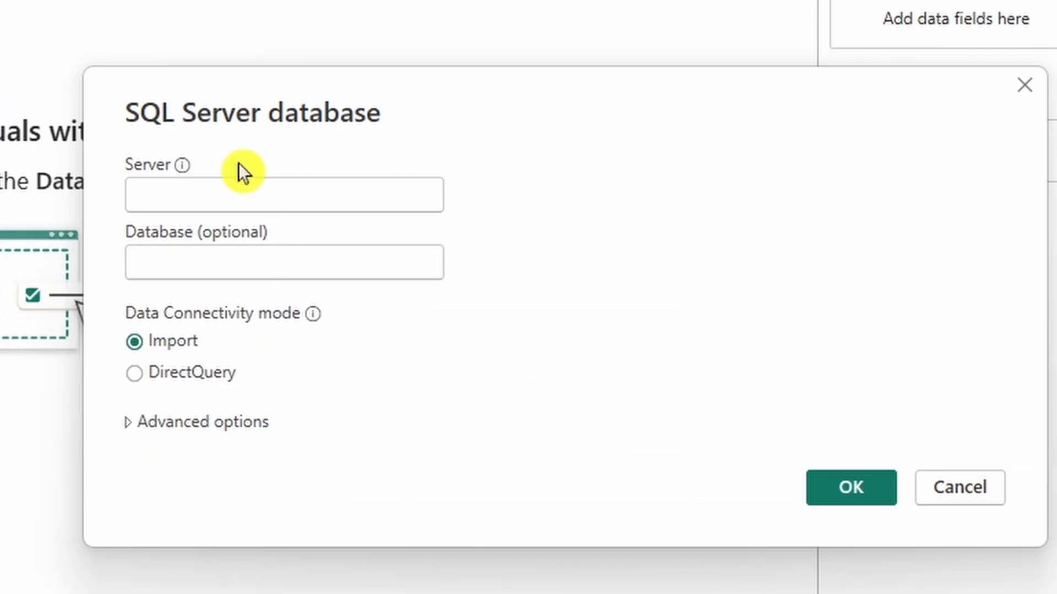
Step: Paste the copied server name and enter SalesOps as the database
{"action": "left_click", "coordinate": [233, 187]}
{"action": "key", "text": "ctrl+v"}
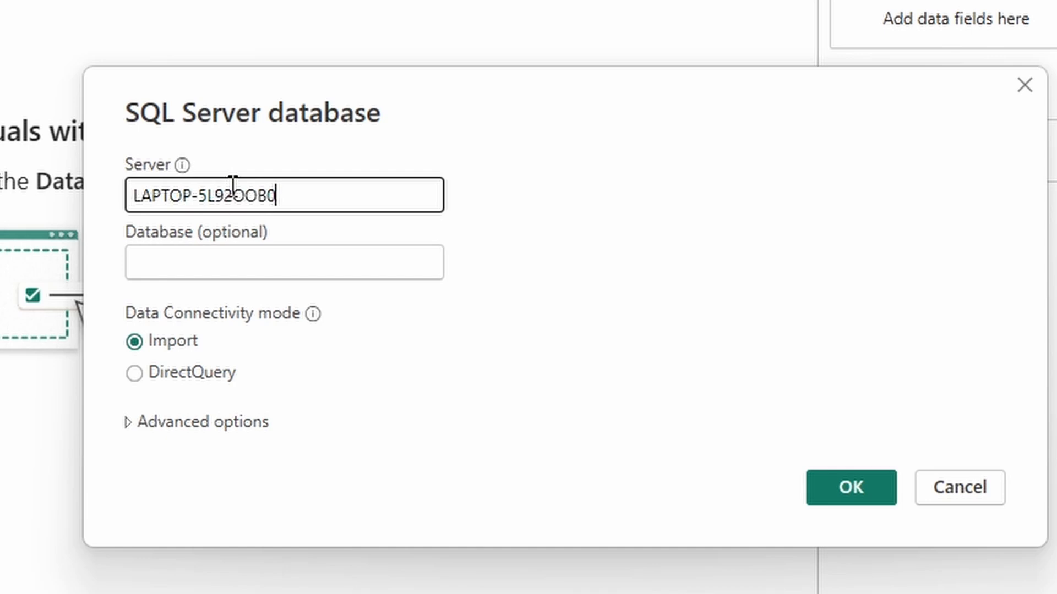
{"action": "left_click", "coordinate": [234, 250]}
{"action": "type", "text": "Sa"}
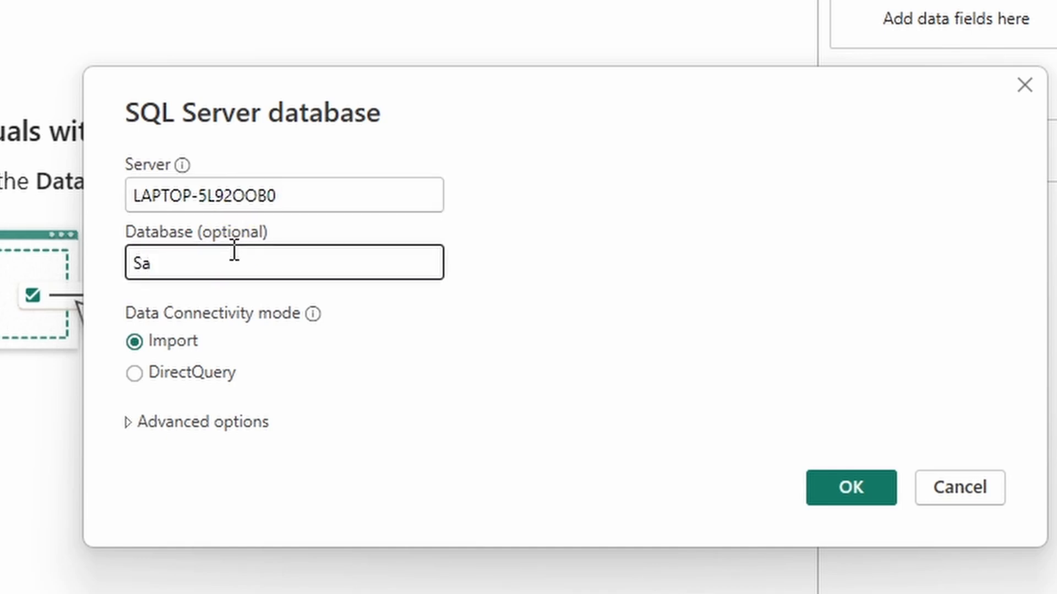
{"action": "type", "text": "lesOps"}
Step: Paste the select * from invoice_data query as the SQL statement and load the data
{"action": "left_click", "coordinate": [248, 424]}
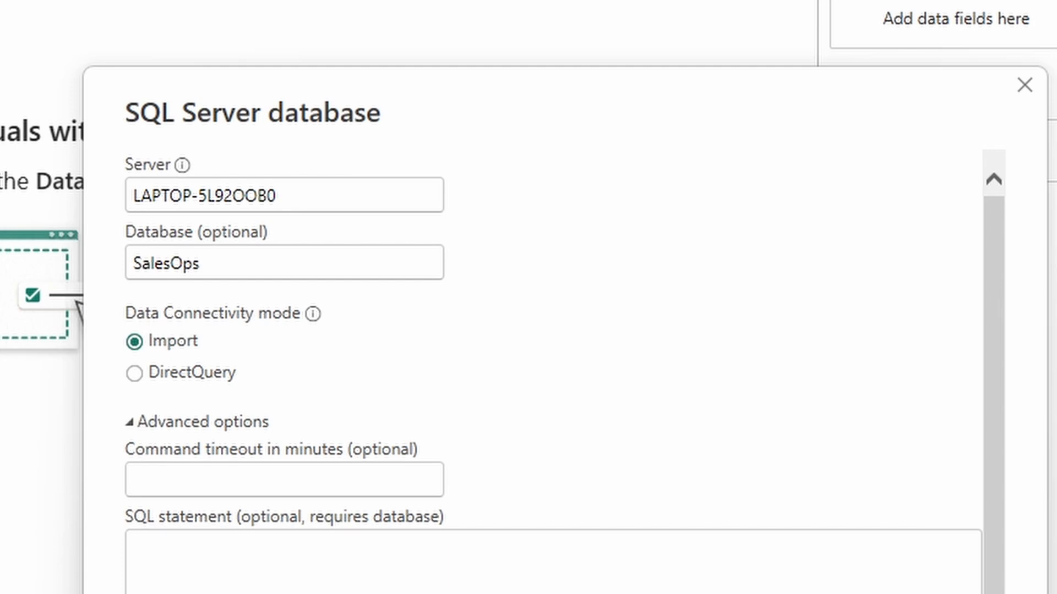
{"action": "left_click", "coordinate": [595, 545]}
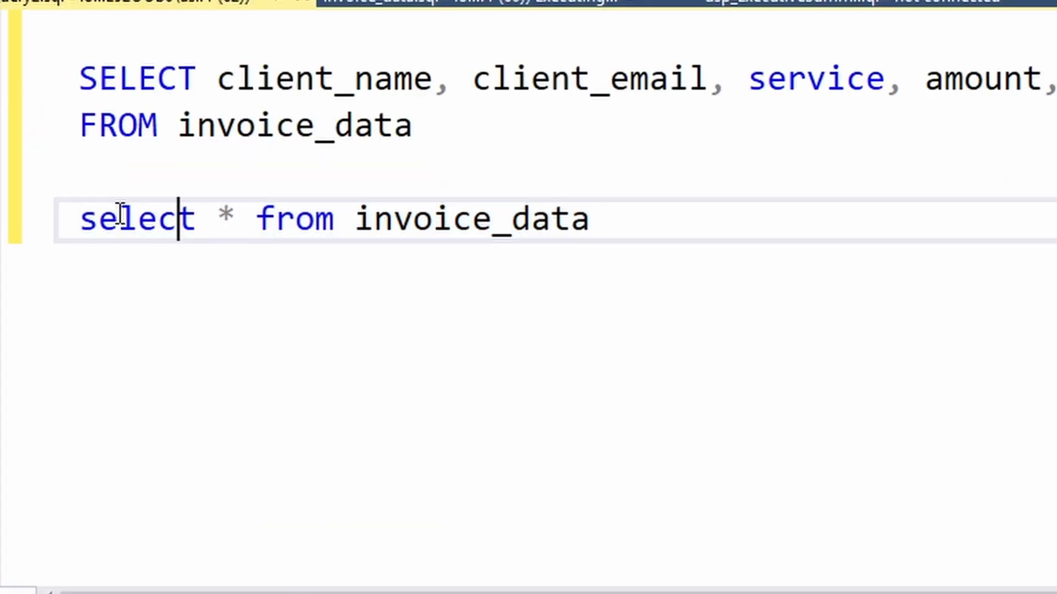
{"action": "left_click_drag", "start_coordinate": [80, 218], "coordinate": [633, 220]}
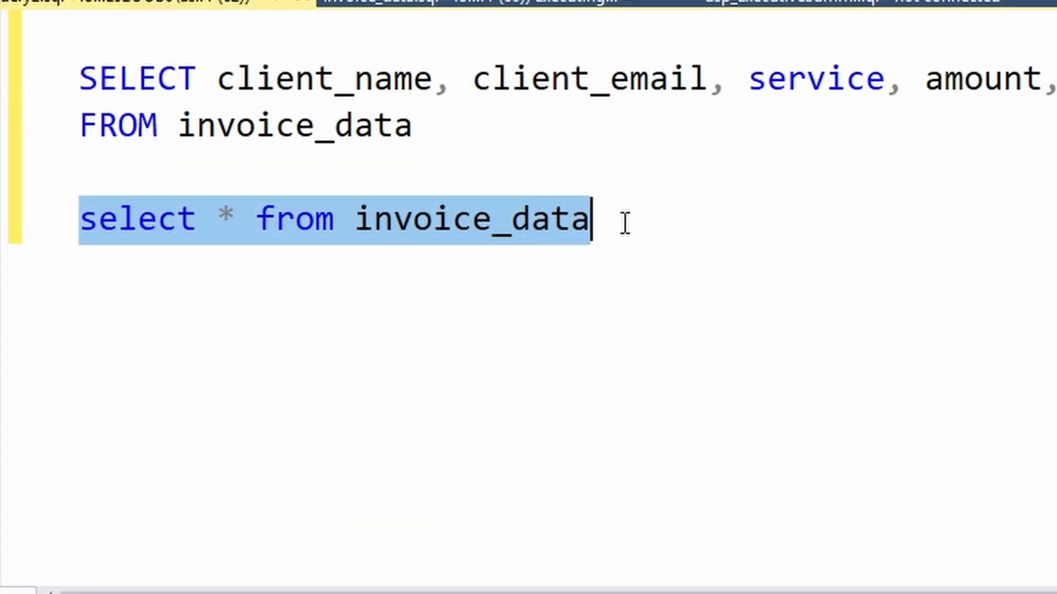
{"action": "key", "text": "ctrl+c"}
{"action": "key", "text": "alt+Tab"}
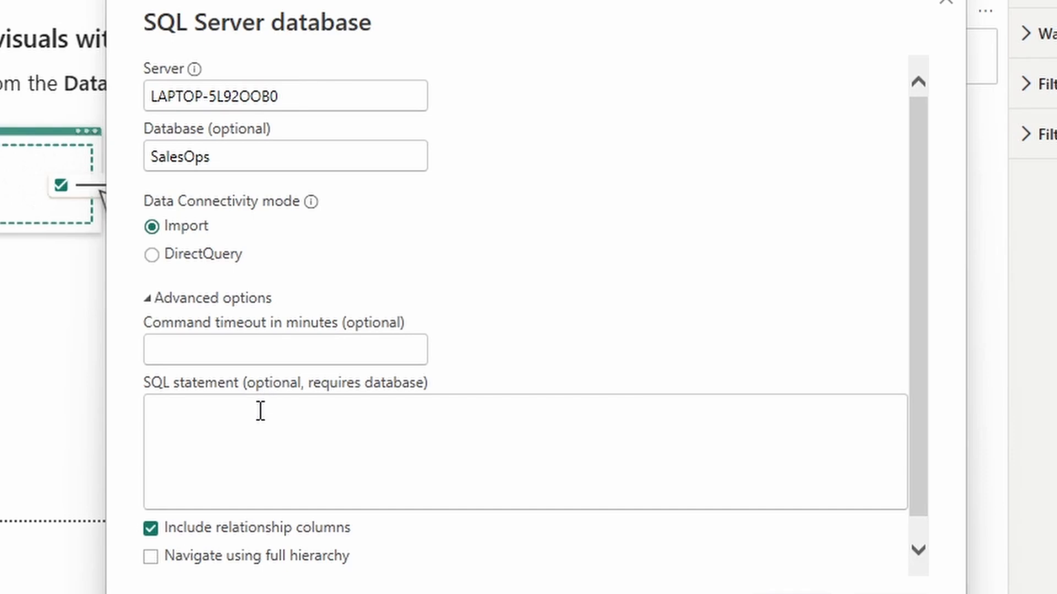
{"action": "key", "text": "ctrl+v"}
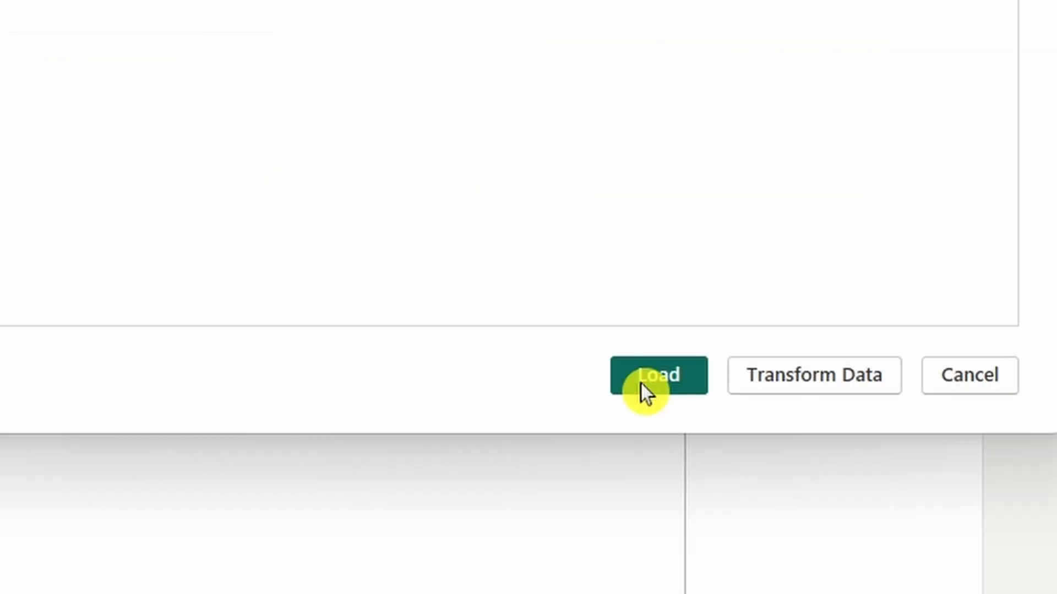
{"action": "left_click", "coordinate": [645, 384]}
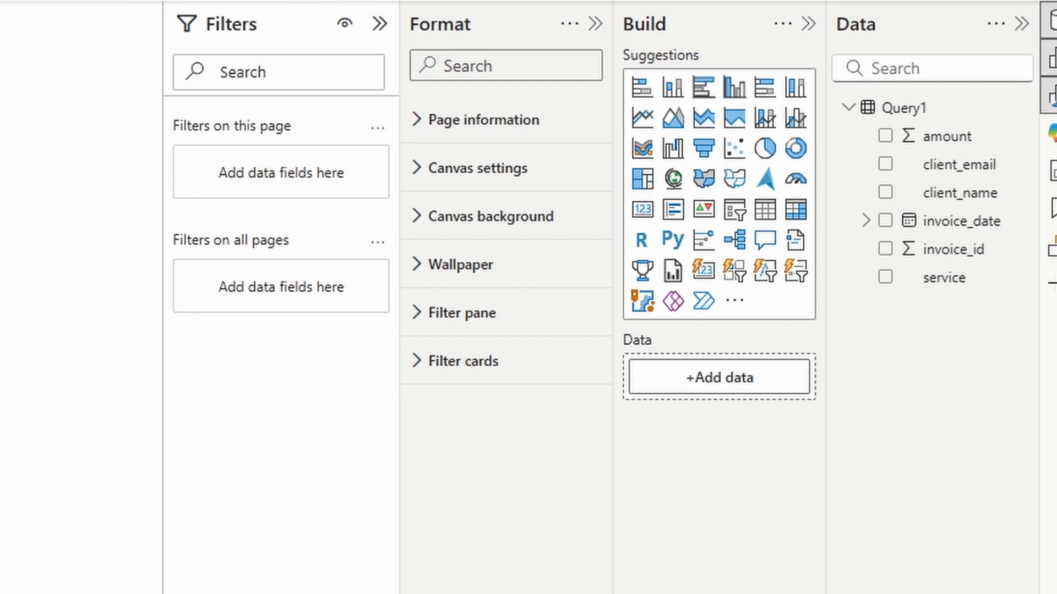
Step: Make the page wallpaper light yellow
{"action": "left_click", "coordinate": [490, 274]}
{"action": "left_click", "coordinate": [465, 345]}
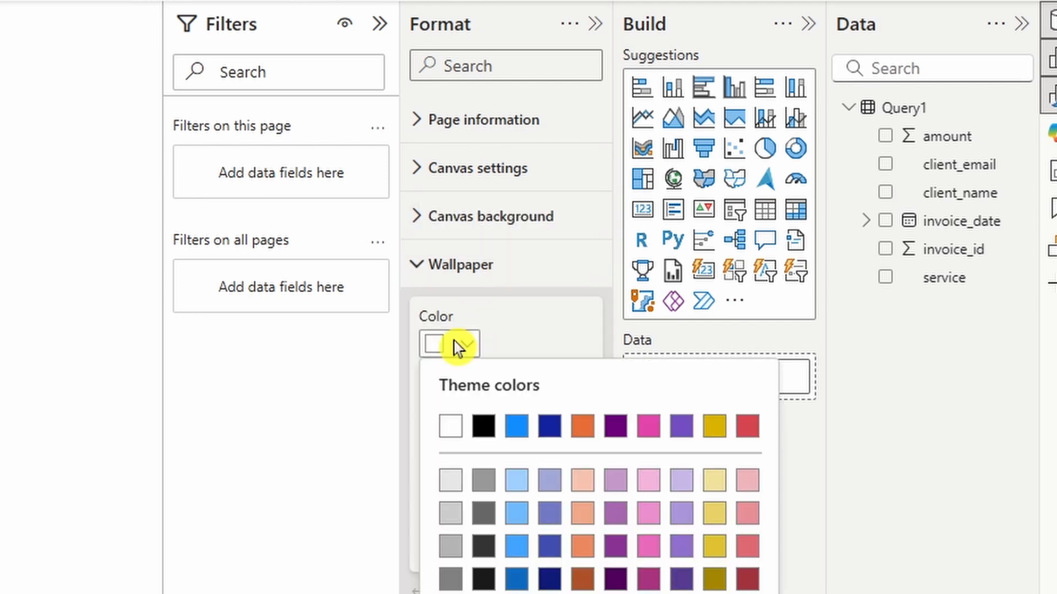
{"action": "left_click", "coordinate": [514, 407]}
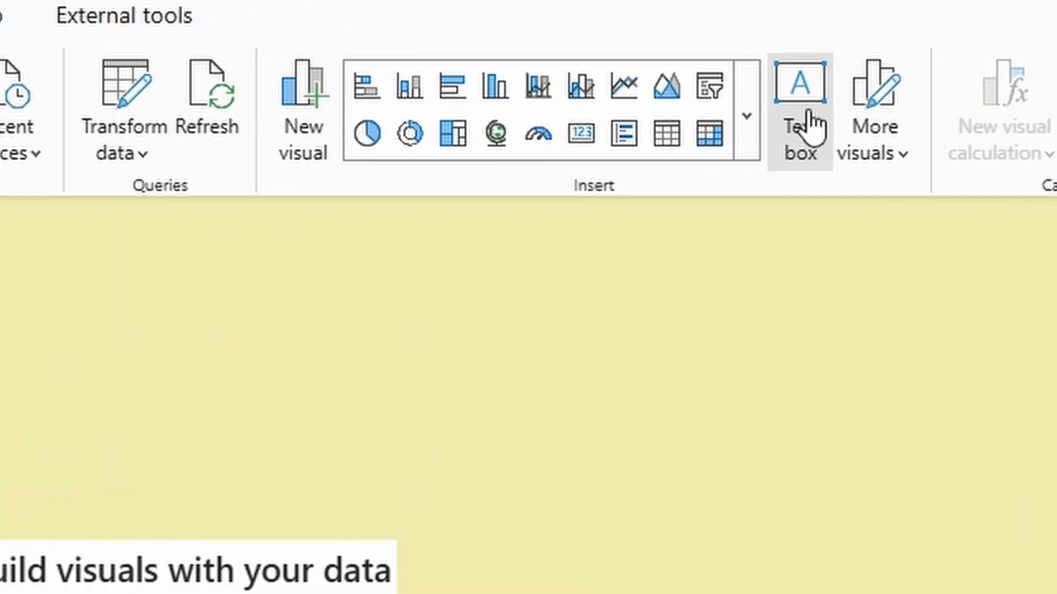
Step: Add a text box reading INVOICE DASHBOARD
{"action": "left_click", "coordinate": [728, 3]}
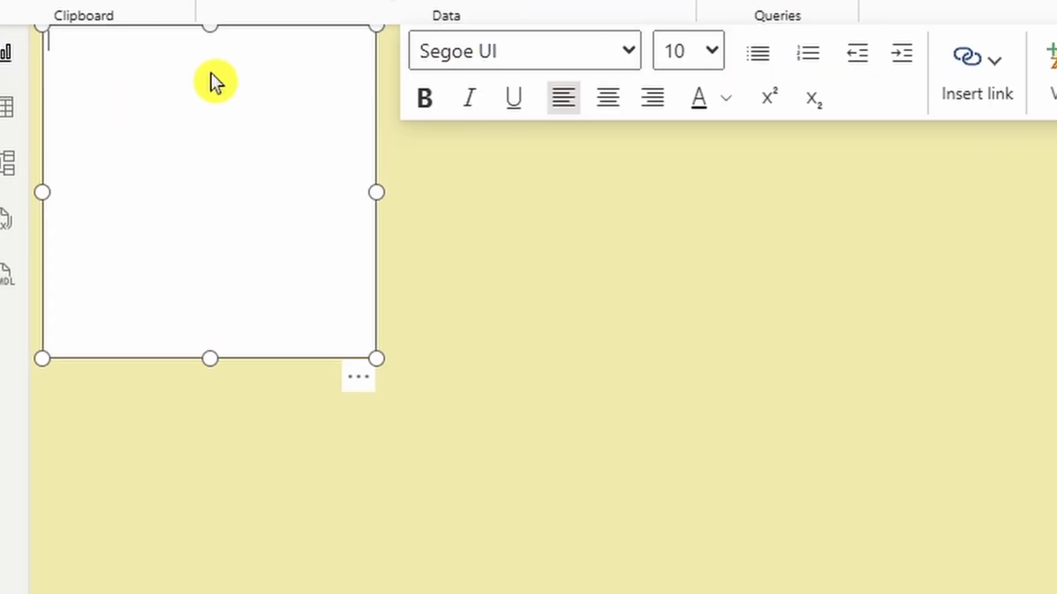
{"action": "type", "text": "Inv"}
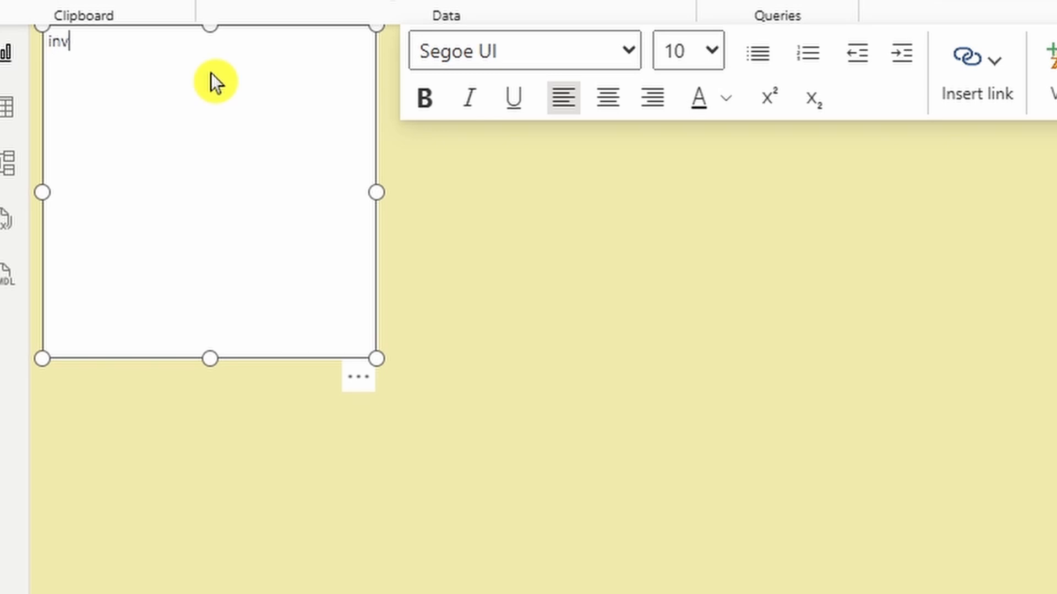
{"action": "key", "text": "BackSpace"}
{"action": "key", "text": "BackSpace"}
{"action": "key", "text": "BackSpace"}
{"action": "type", "text": "INVOICE DASHBOARD"}
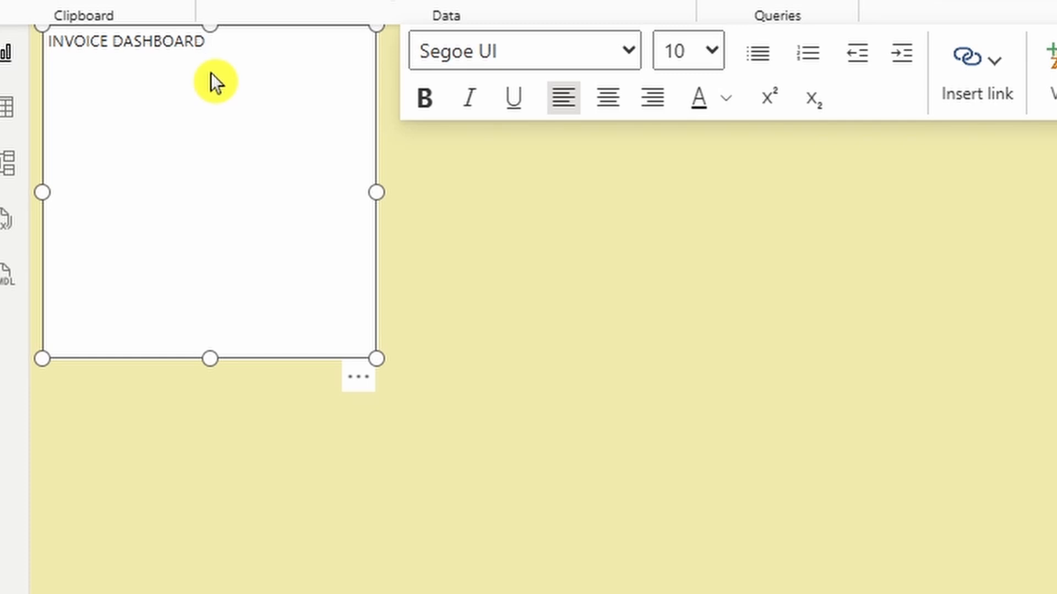
Step: Format the title bold, centred, 28 pt and dark brown
{"action": "left_click_drag", "start_coordinate": [212, 42], "coordinate": [47, 42]}
{"action": "left_click", "coordinate": [421, 107]}
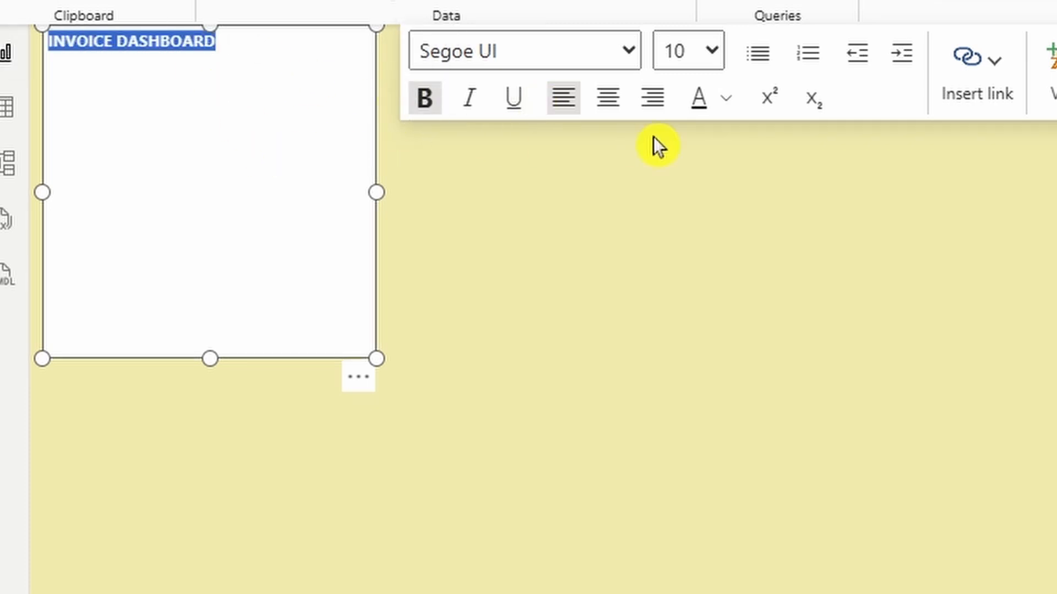
{"action": "left_click", "coordinate": [608, 99]}
{"action": "left_click", "coordinate": [712, 50]}
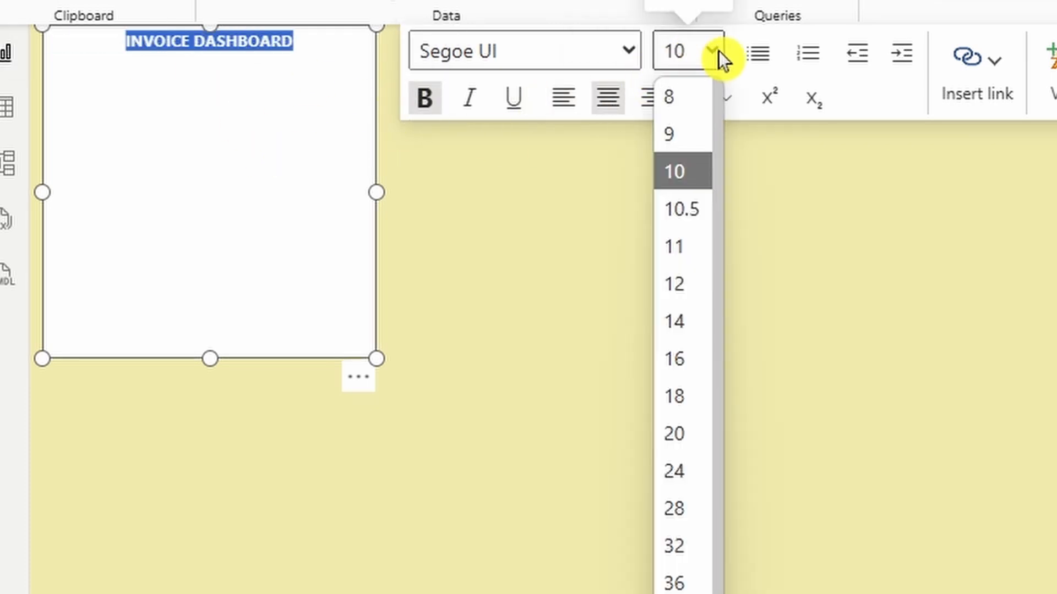
{"action": "left_click", "coordinate": [684, 510]}
{"action": "left_click", "coordinate": [727, 99]}
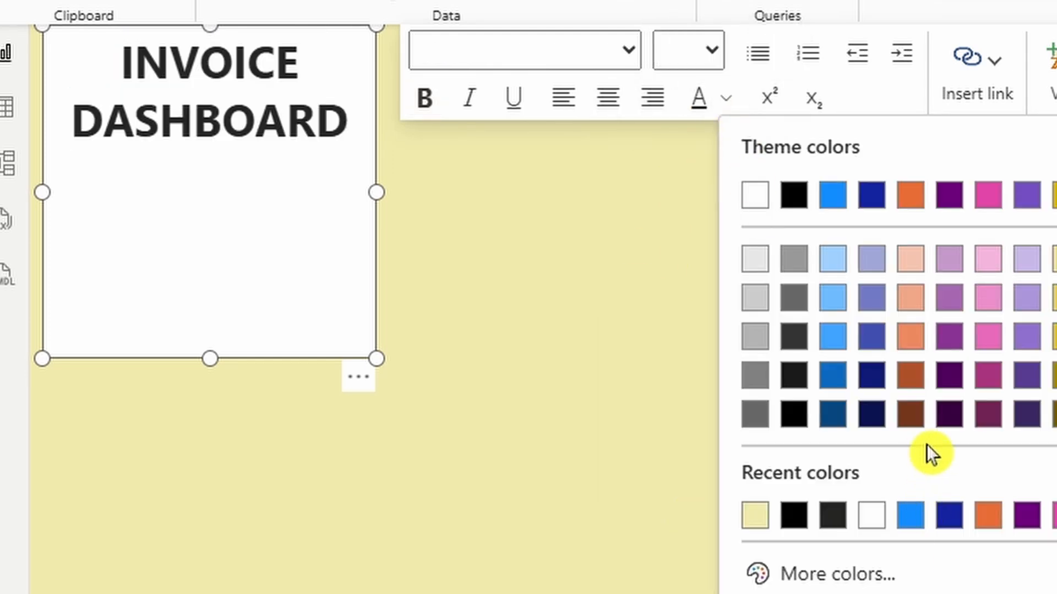
{"action": "left_click", "coordinate": [911, 421]}
Step: Reshape the title box wide and short and position it at the top
{"action": "left_click_drag", "start_coordinate": [376, 357], "coordinate": [666, 133]}
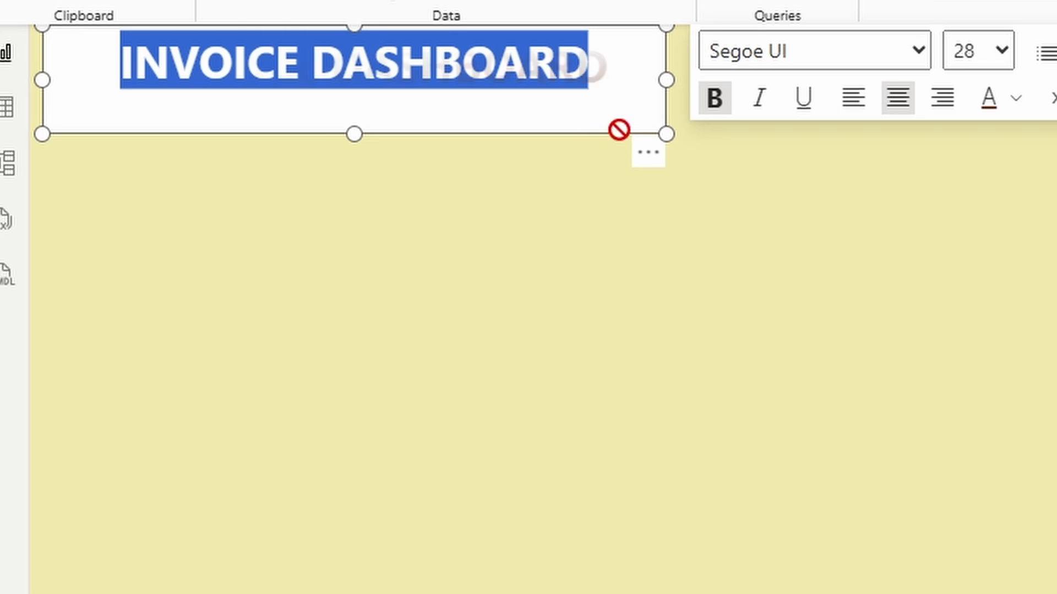
{"action": "left_click_drag", "start_coordinate": [702, 143], "coordinate": [702, 145]}
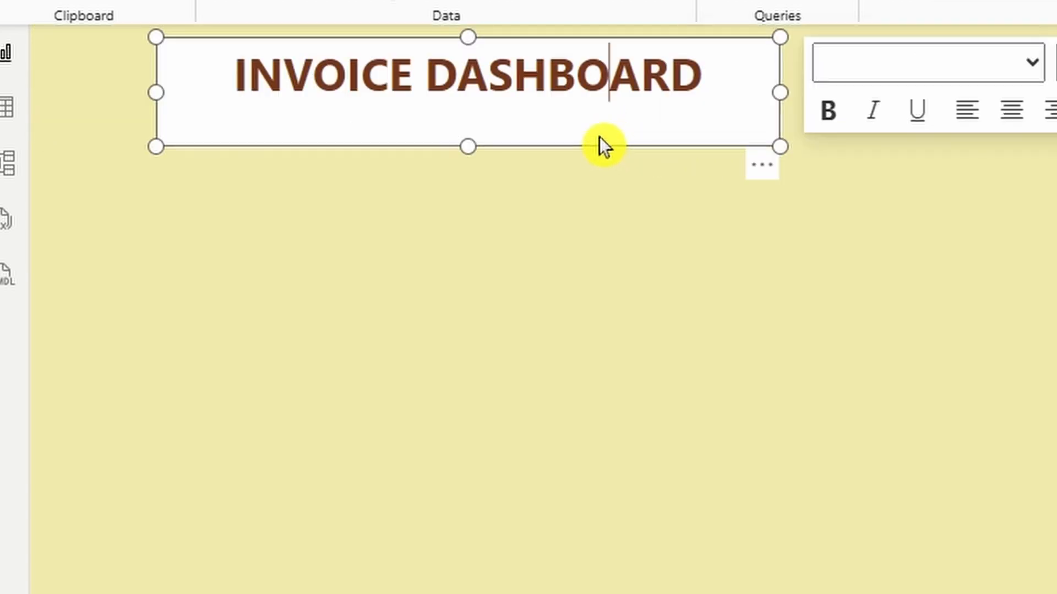
{"action": "left_click_drag", "start_coordinate": [598, 136], "coordinate": [927, 163]}
{"action": "left_click_drag", "start_coordinate": [1041, 152], "coordinate": [1037, 132]}
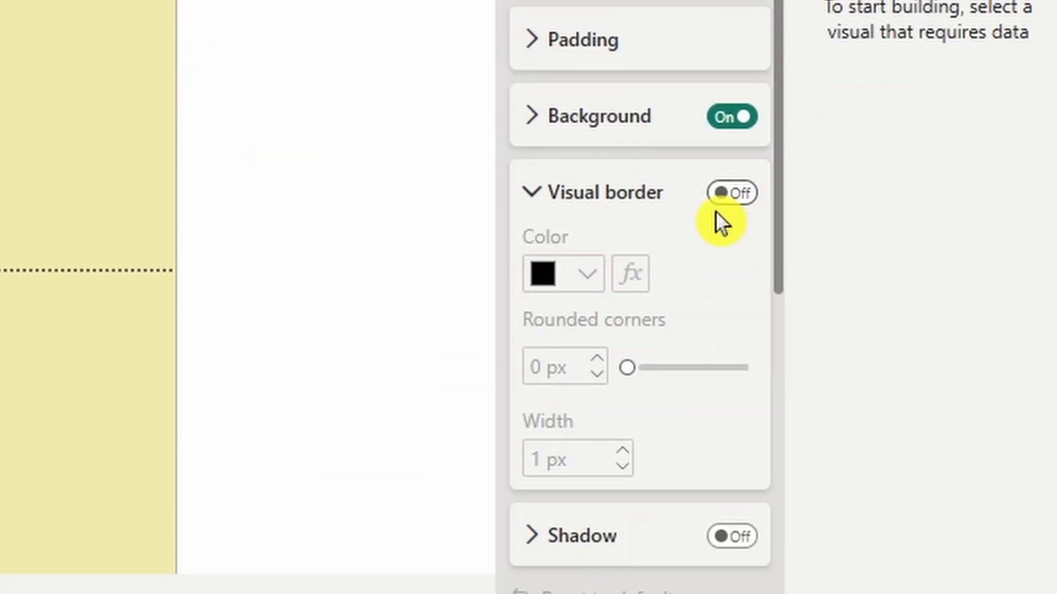
Step: Add a 3 px border with 15 px rounded corners and make the box slightly taller
{"action": "left_click", "coordinate": [717, 216]}
{"action": "left_click", "coordinate": [699, 201]}
{"action": "left_click", "coordinate": [715, 194]}
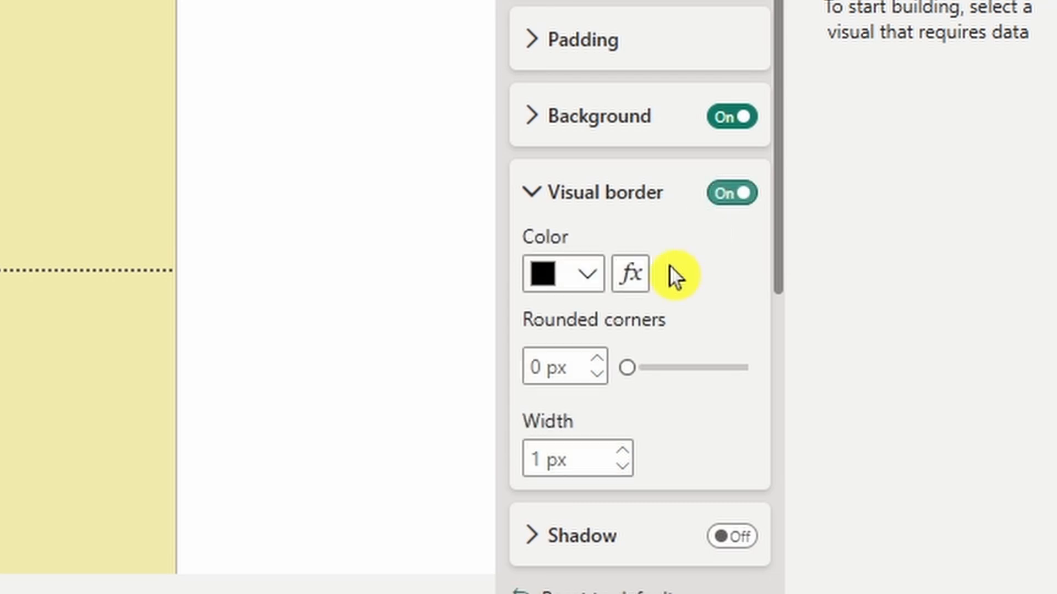
{"action": "left_click_drag", "start_coordinate": [627, 367], "coordinate": [686, 367]}
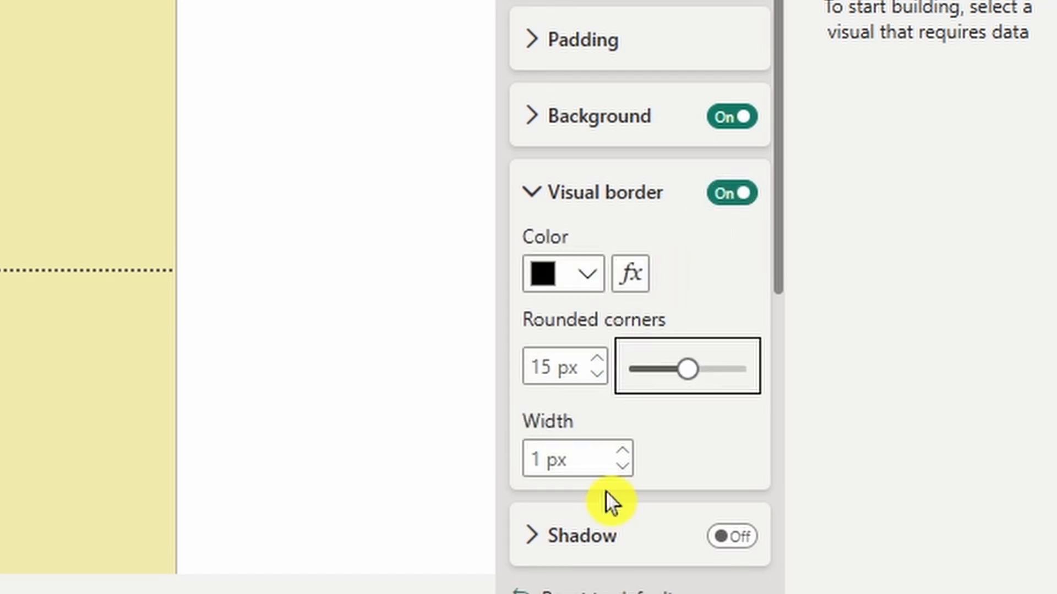
{"action": "left_click", "coordinate": [622, 450]}
{"action": "left_click", "coordinate": [623, 450]}
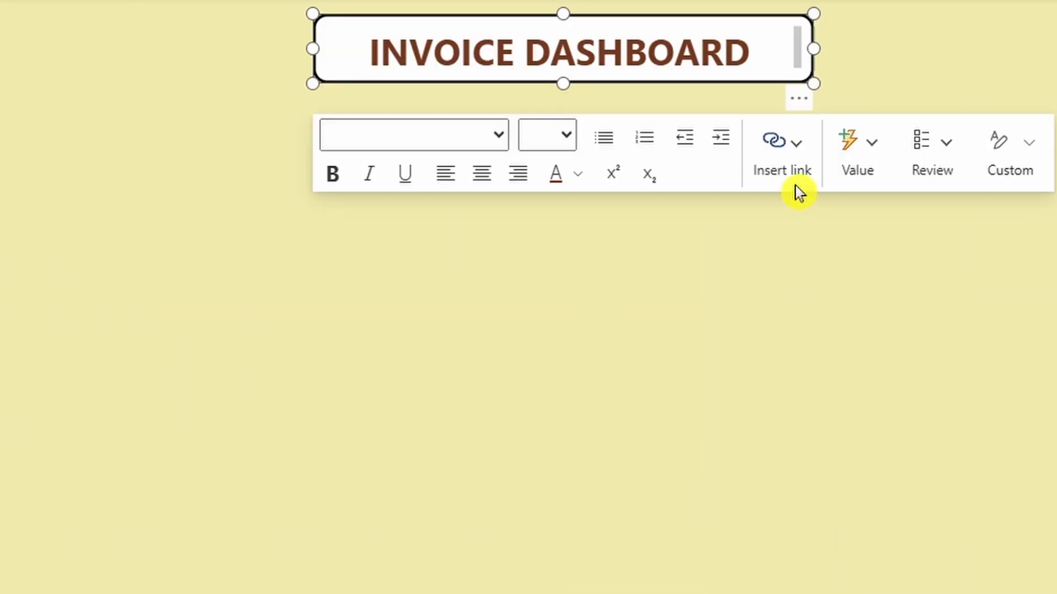
{"action": "left_click_drag", "start_coordinate": [813, 83], "coordinate": [814, 94]}
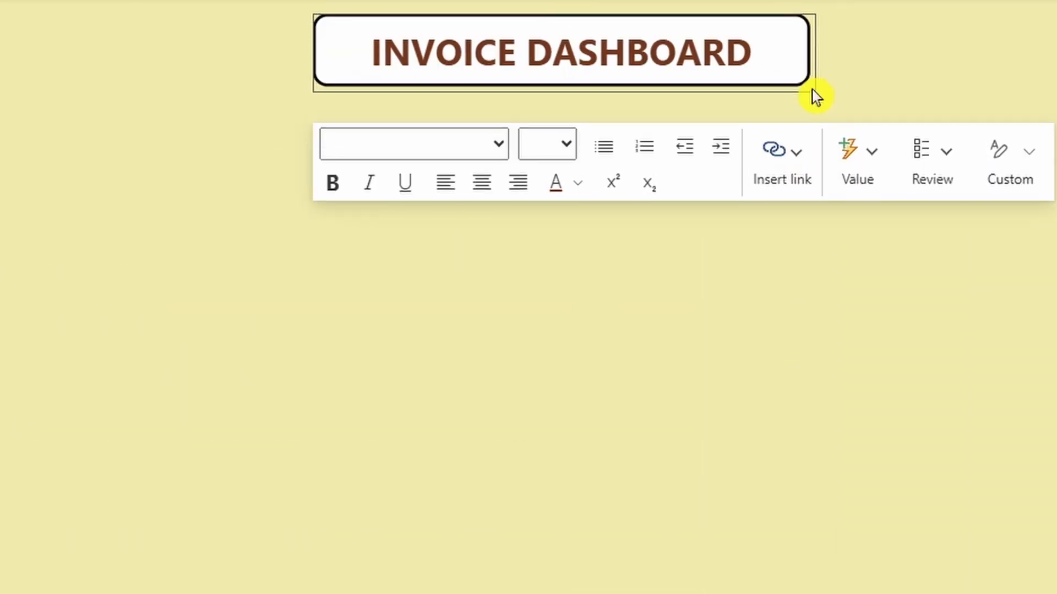
{"action": "left_click", "coordinate": [752, 304]}
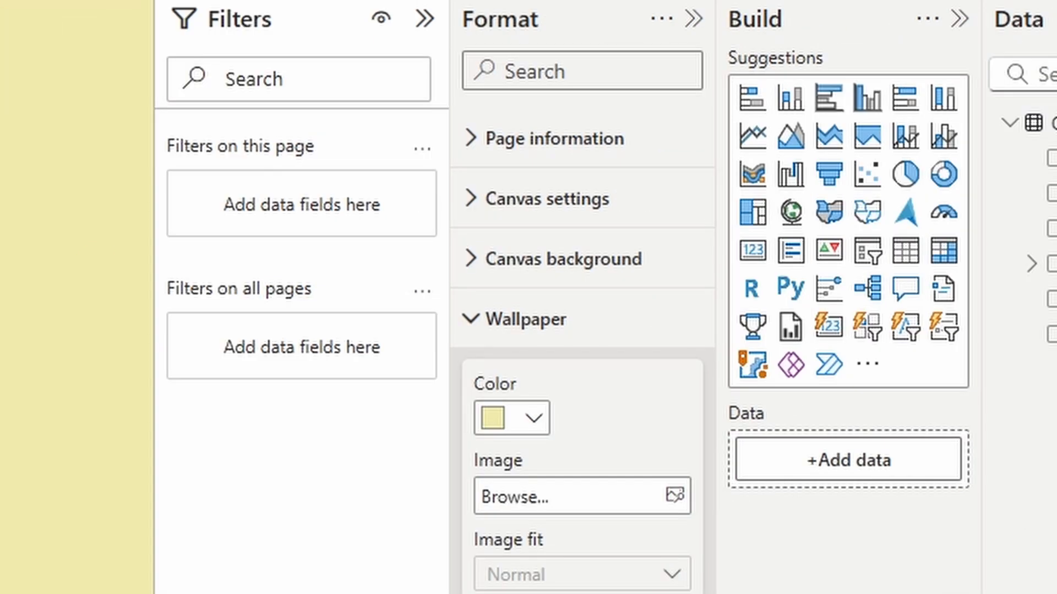
Step: Add a card visual at the top-left showing the amount field
{"action": "left_click", "coordinate": [751, 251]}
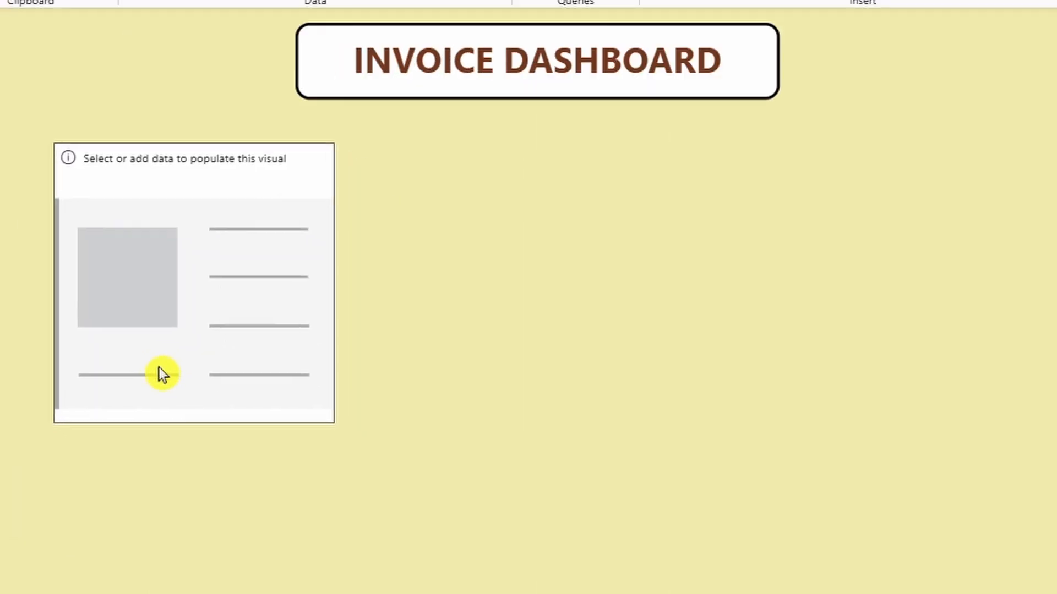
{"action": "left_click_drag", "start_coordinate": [161, 374], "coordinate": [124, 361]}
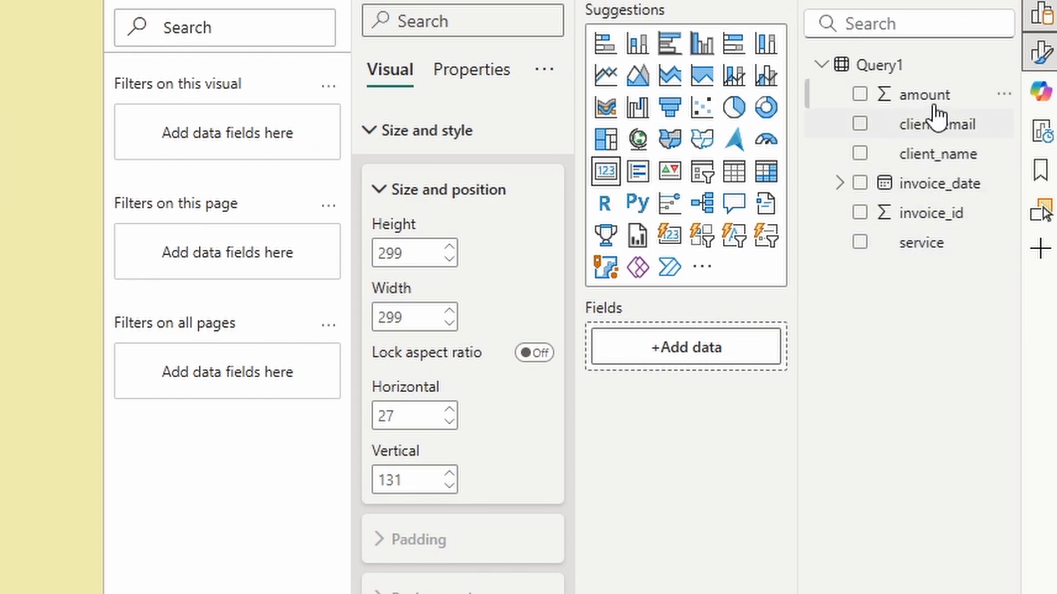
{"action": "left_click_drag", "start_coordinate": [926, 96], "coordinate": [722, 351]}
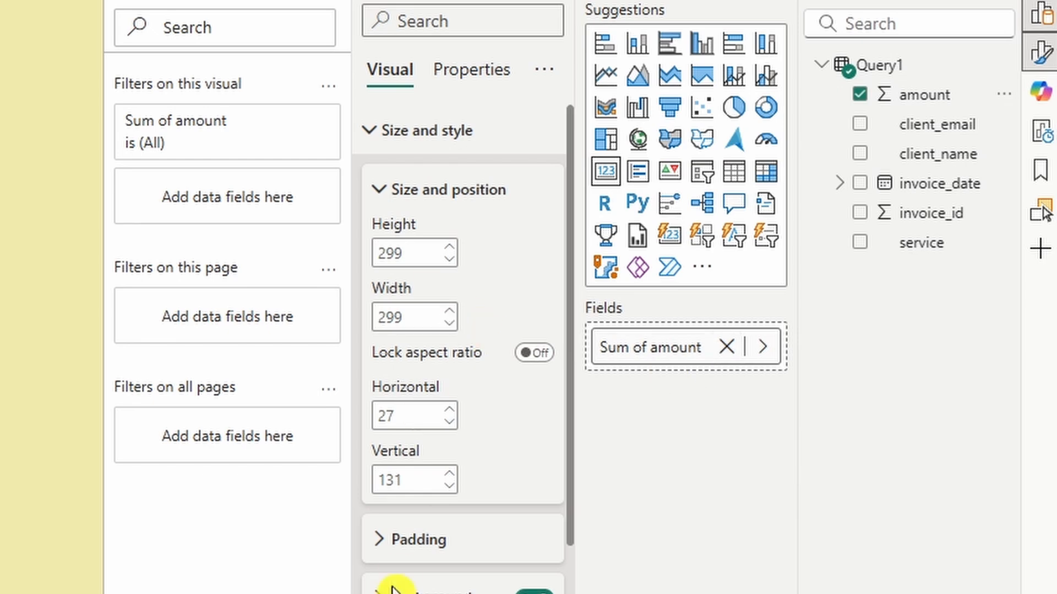
Step: Turn on the card's title
{"action": "left_click", "coordinate": [370, 132]}
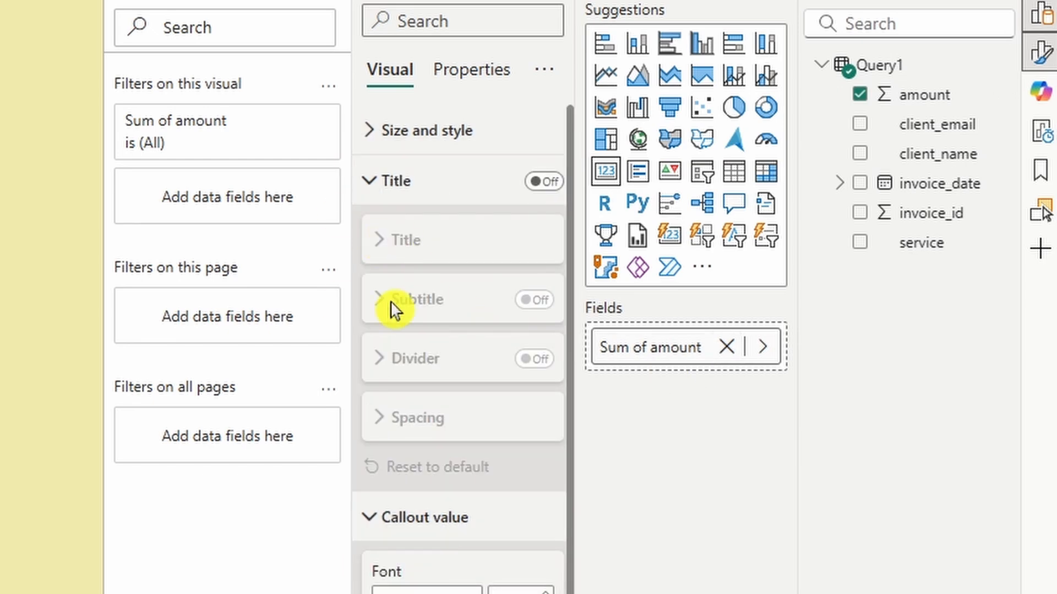
{"action": "left_click", "coordinate": [537, 184]}
{"action": "left_click", "coordinate": [472, 224]}
{"action": "left_click", "coordinate": [446, 305]}
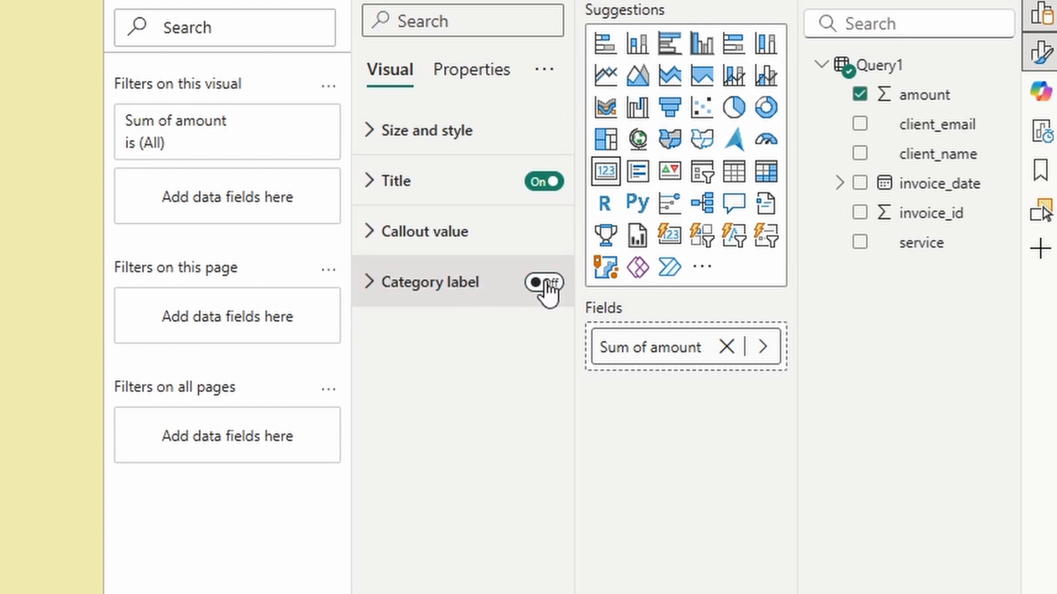
Step: Set the title font to Segoe UI Bold, size 22, centred
{"action": "left_click", "coordinate": [401, 190]}
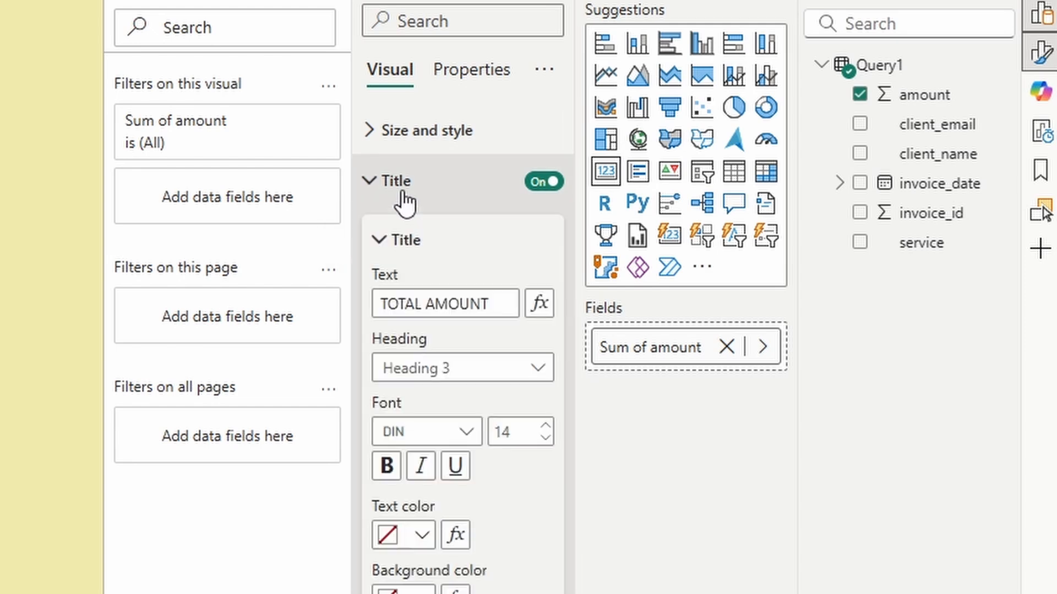
{"action": "left_click", "coordinate": [452, 437]}
{"action": "scroll", "coordinate": [468, 473], "scroll_direction": "down", "scroll_amount": 5}
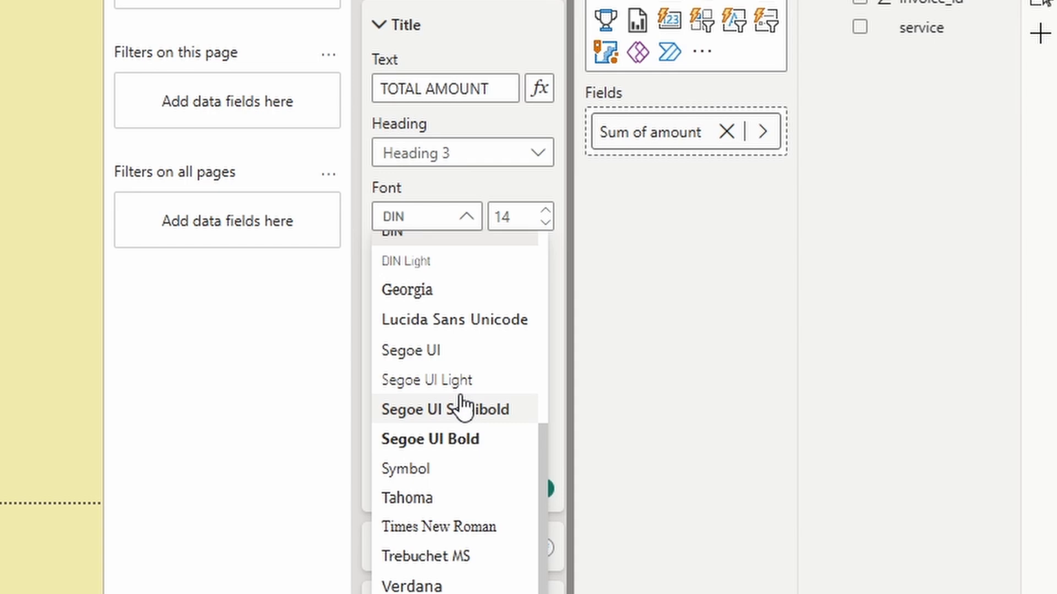
{"action": "left_click", "coordinate": [461, 440]}
{"action": "left_click", "coordinate": [524, 219]}
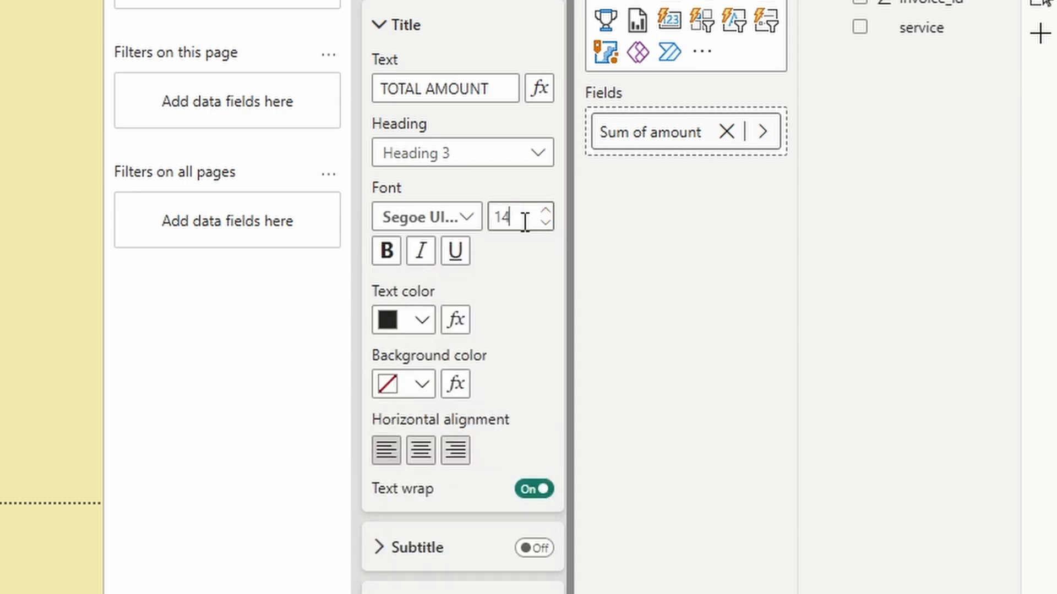
{"action": "left_click_drag", "start_coordinate": [525, 223], "coordinate": [485, 216]}
{"action": "left_click_drag", "start_coordinate": [519, 218], "coordinate": [481, 215]}
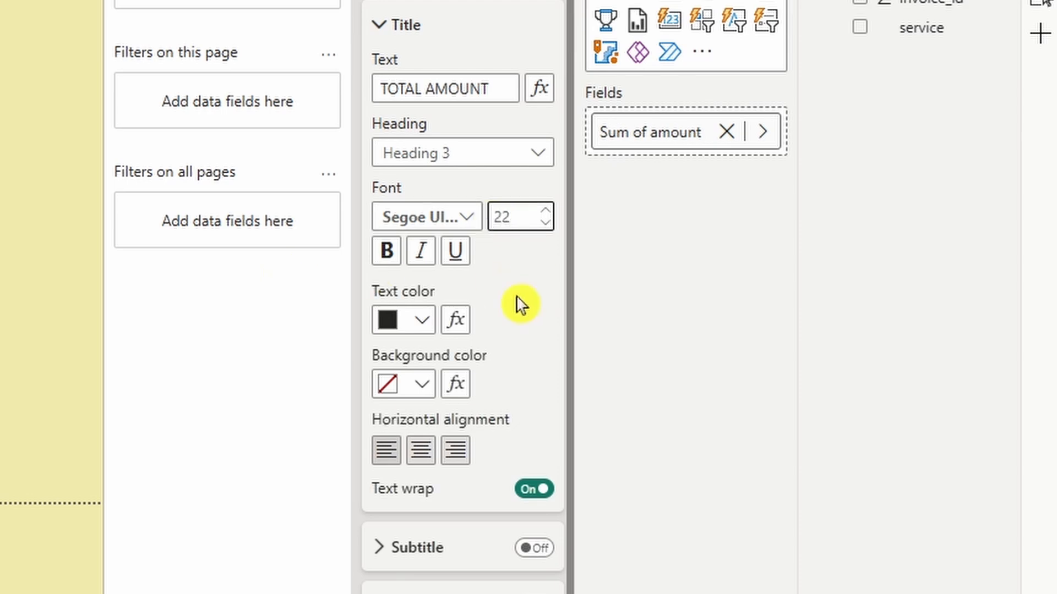
{"action": "left_click", "coordinate": [425, 451]}
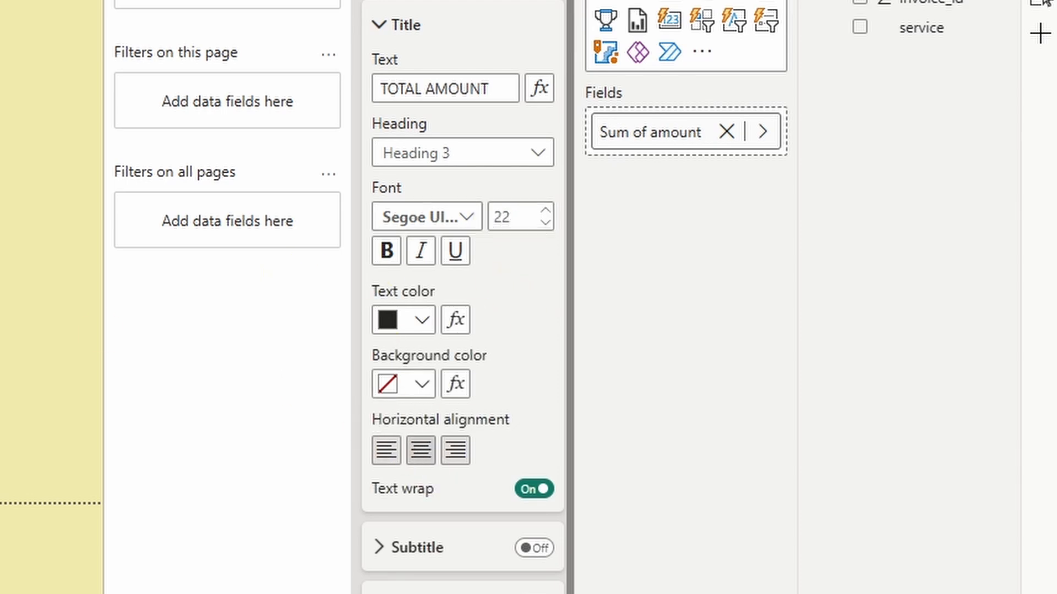
{"action": "left_click", "coordinate": [388, 1]}
Step: Give the card a 3 px border with 15 px corners, then shorten and reposition it
{"action": "left_click", "coordinate": [435, 1]}
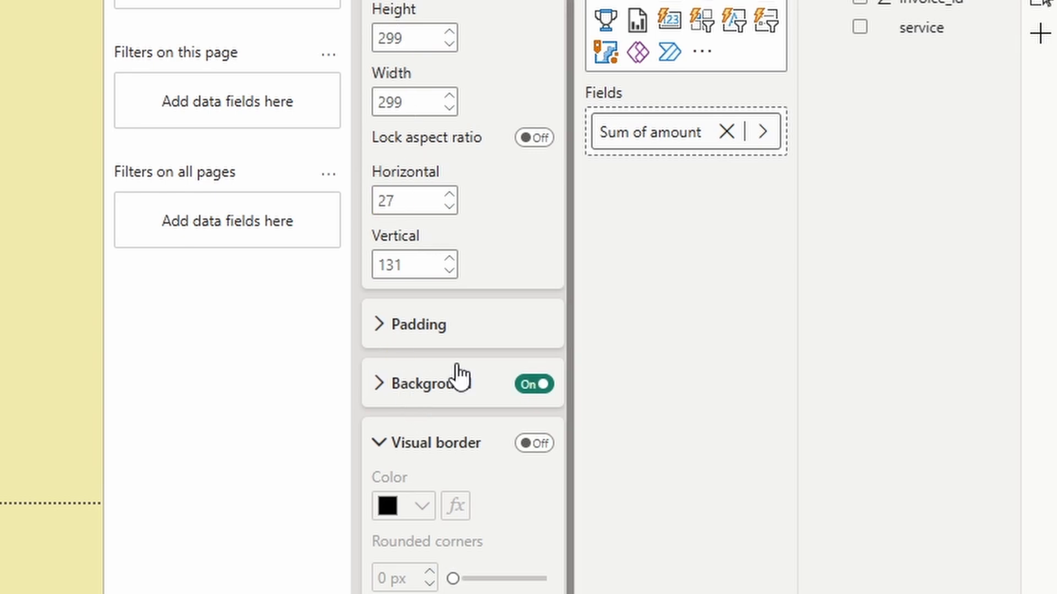
{"action": "scroll", "coordinate": [463, 374], "scroll_direction": "down", "scroll_amount": 2}
{"action": "left_click", "coordinate": [523, 281]}
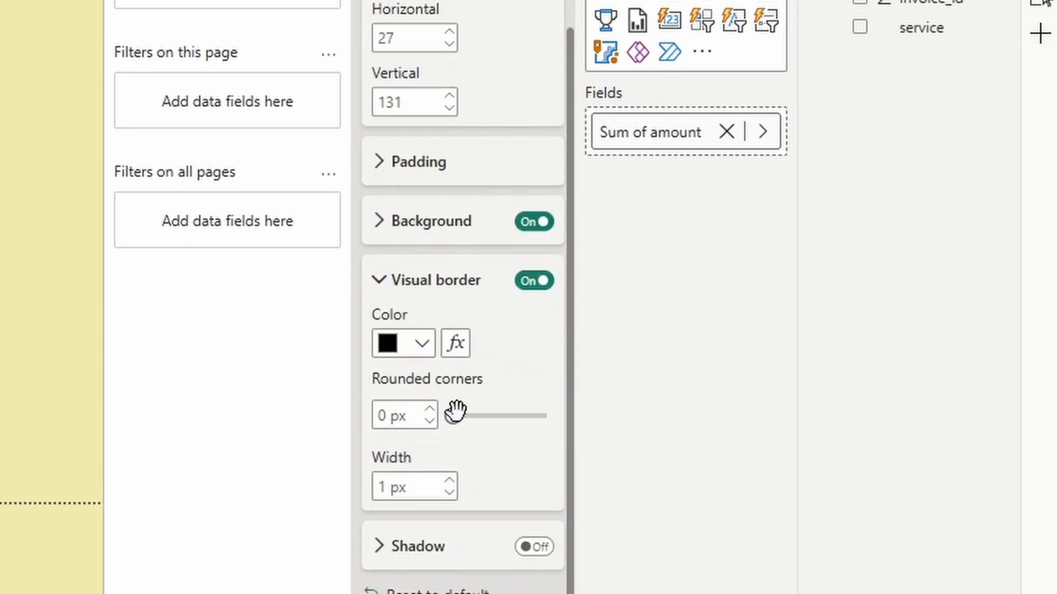
{"action": "left_click_drag", "start_coordinate": [455, 415], "coordinate": [477, 416]}
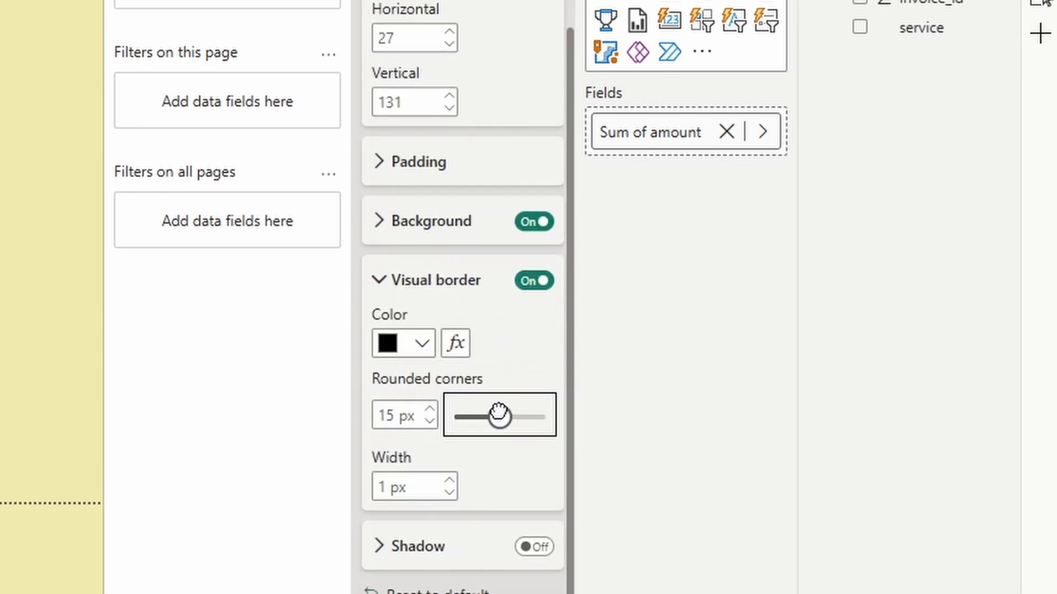
{"action": "left_click", "coordinate": [449, 481]}
{"action": "left_click", "coordinate": [449, 480]}
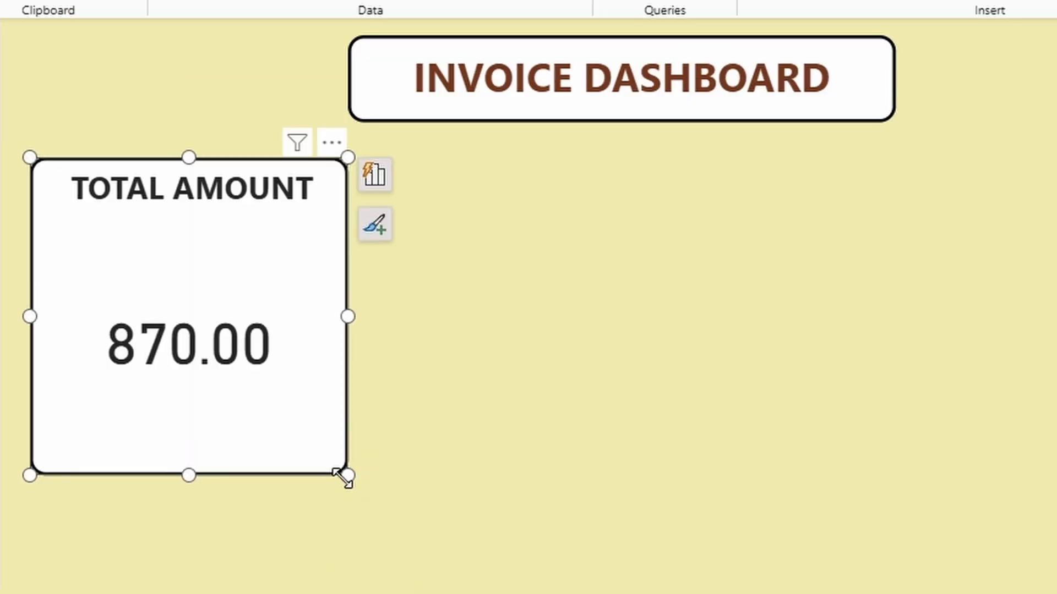
{"action": "left_click_drag", "start_coordinate": [346, 477], "coordinate": [356, 392]}
{"action": "left_click_drag", "start_coordinate": [327, 333], "coordinate": [317, 315]}
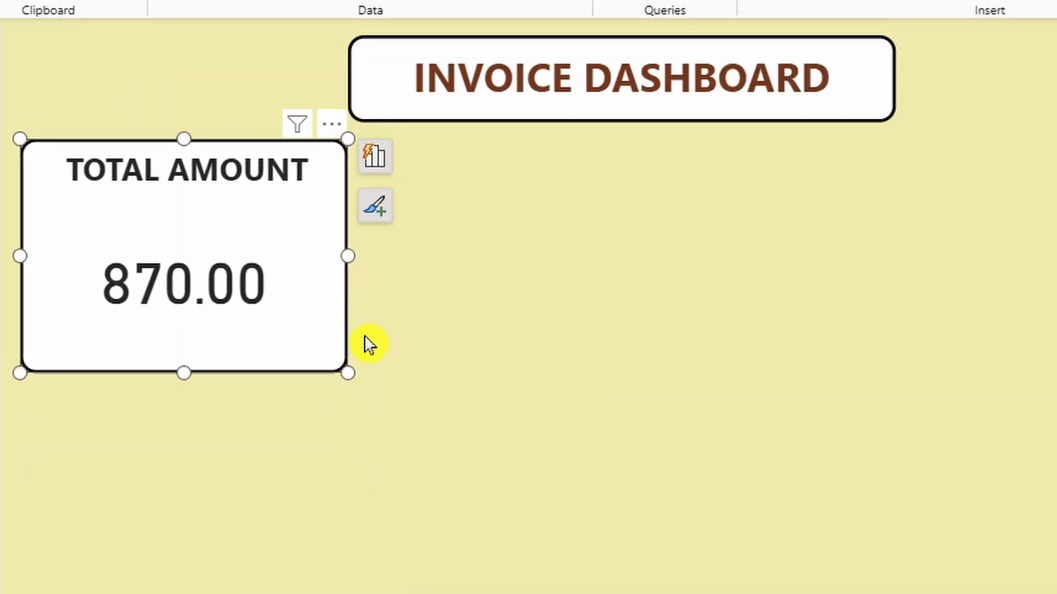
Step: Duplicate the TOTAL AMOUNT card twice, placing copies in the middle and right of the page
{"action": "key", "text": "ctrl+c"}
{"action": "key", "text": "ctrl+v"}
{"action": "key", "text": "ctrl+v"}
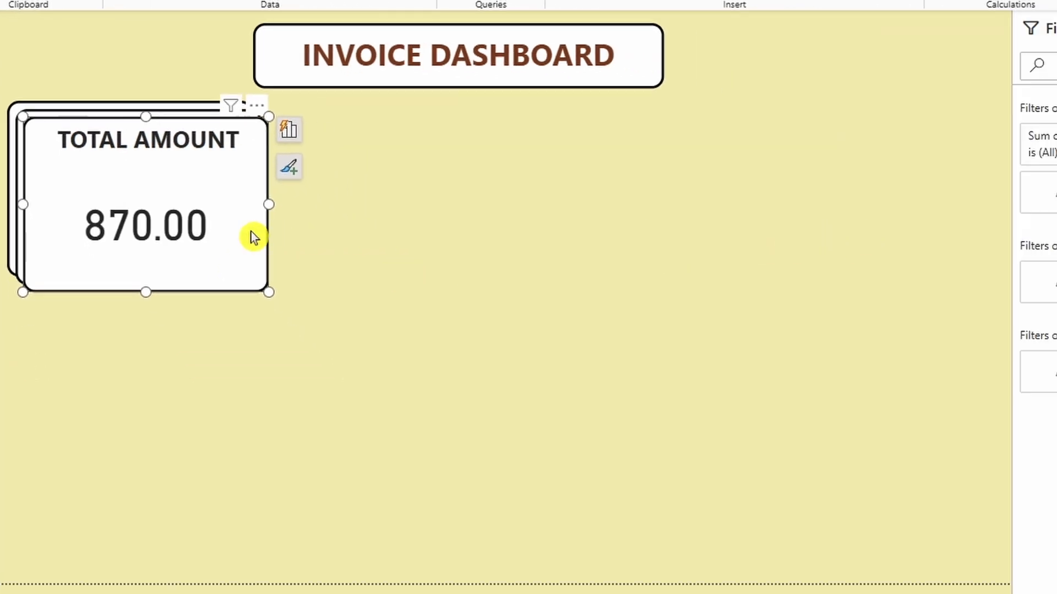
{"action": "left_click_drag", "start_coordinate": [254, 237], "coordinate": [889, 245]}
{"action": "left_click_drag", "start_coordinate": [160, 142], "coordinate": [459, 141]}
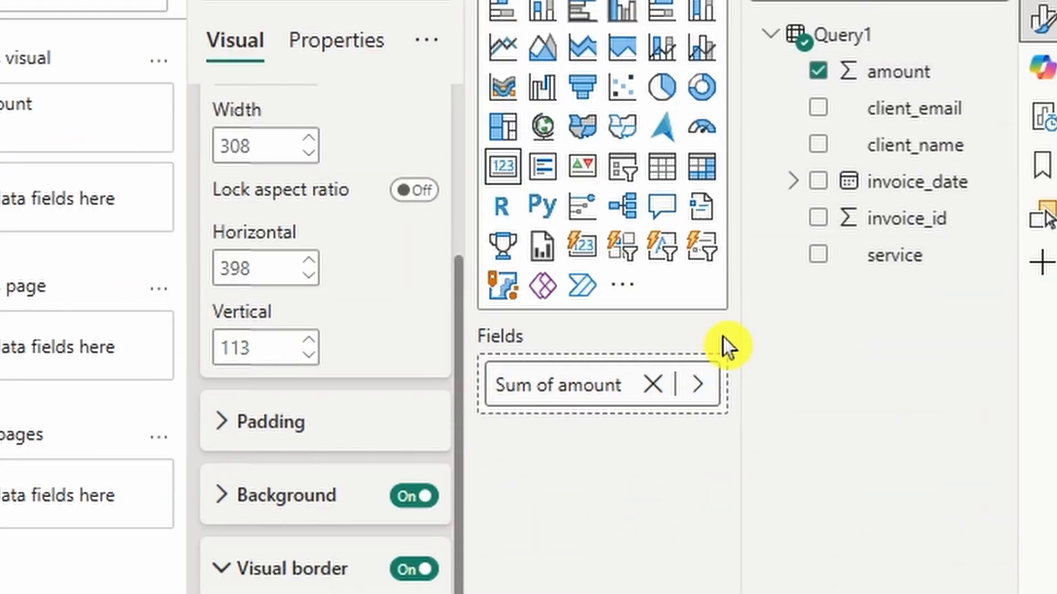
Step: Replace amount with service on the middle card, summarised as Count
{"action": "left_click", "coordinate": [652, 385]}
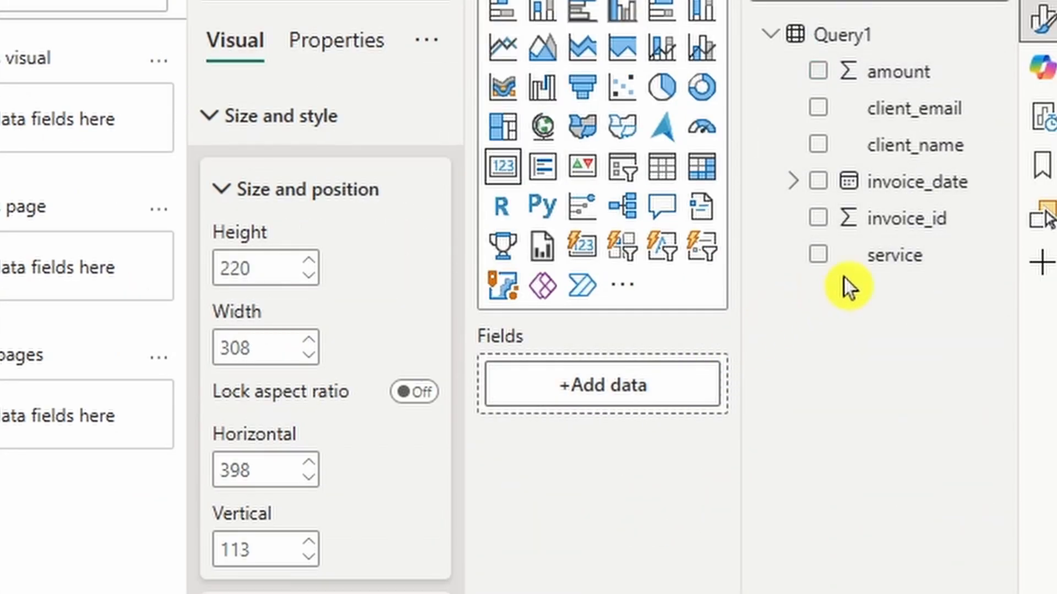
{"action": "left_click_drag", "start_coordinate": [867, 256], "coordinate": [598, 398]}
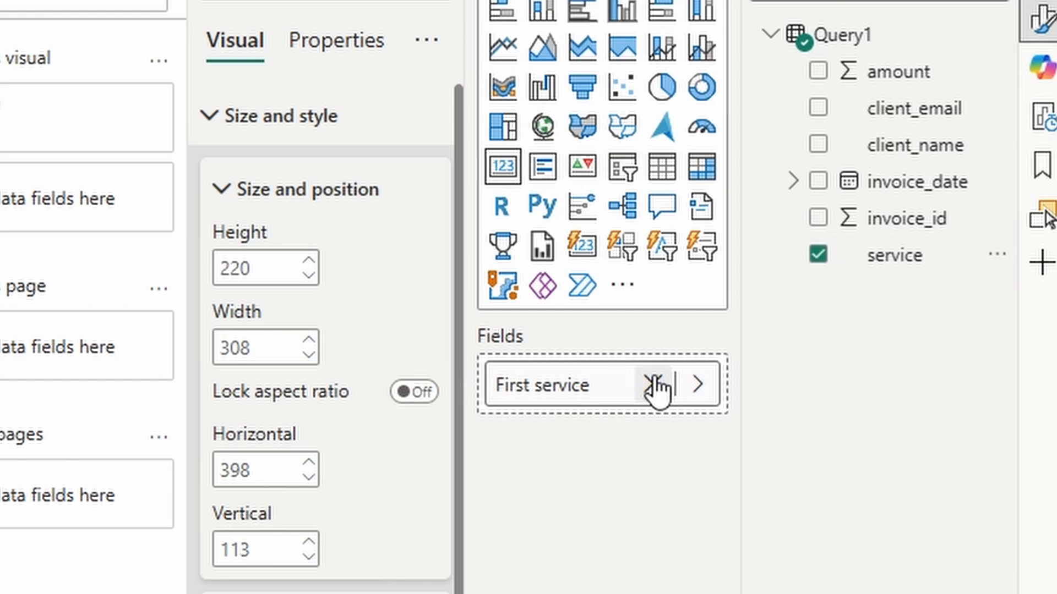
{"action": "left_click", "coordinate": [616, 386]}
{"action": "left_click", "coordinate": [710, 573]}
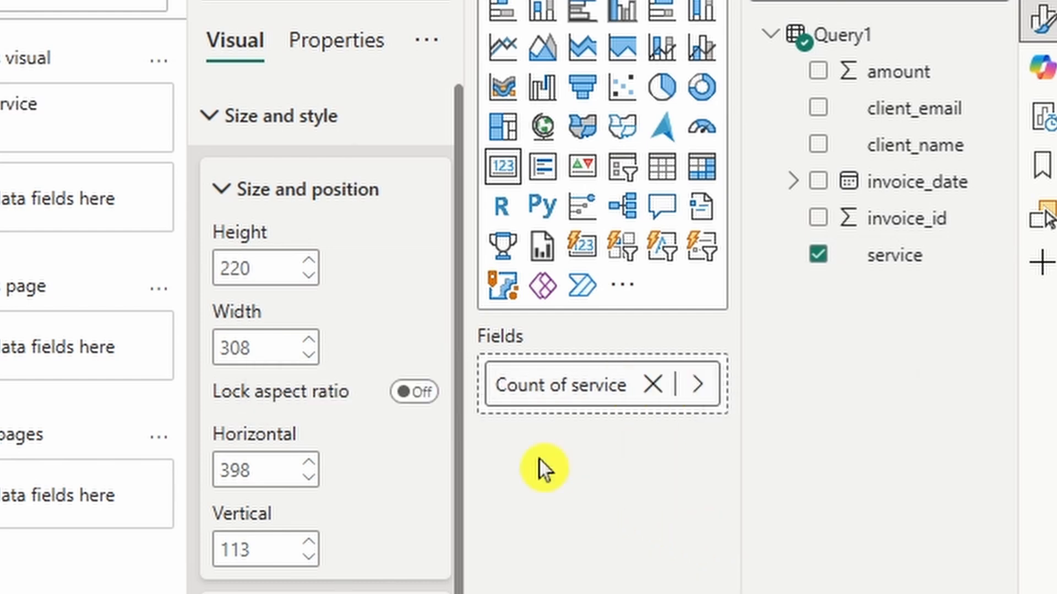
Step: Change that card's title to TOTAL SERVICE
{"action": "left_click", "coordinate": [227, 132]}
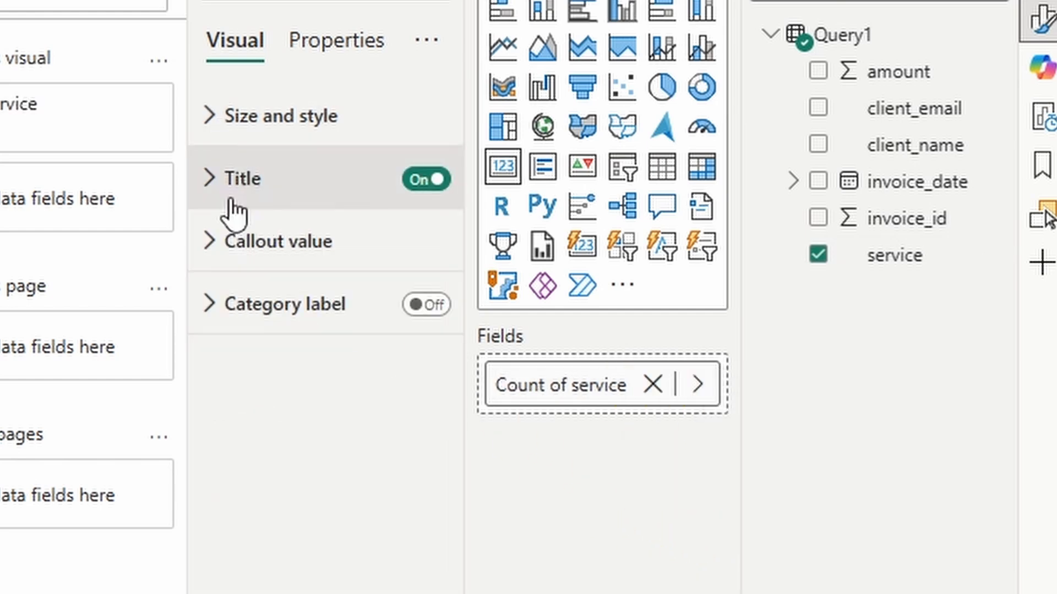
{"action": "left_click", "coordinate": [276, 182]}
{"action": "left_click_drag", "start_coordinate": [355, 330], "coordinate": [290, 323]}
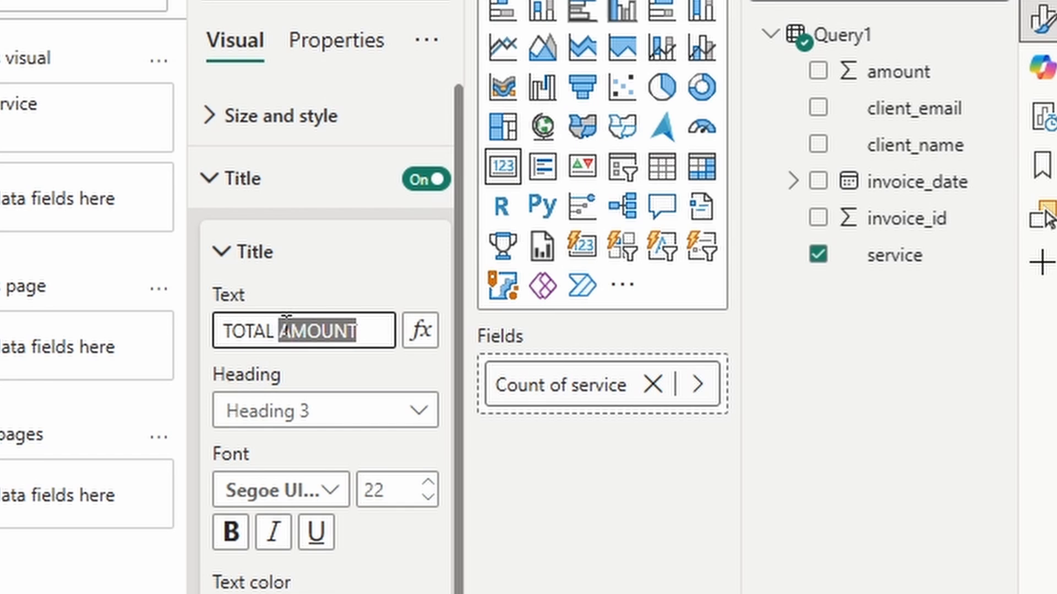
{"action": "type", "text": "SERVICES"}
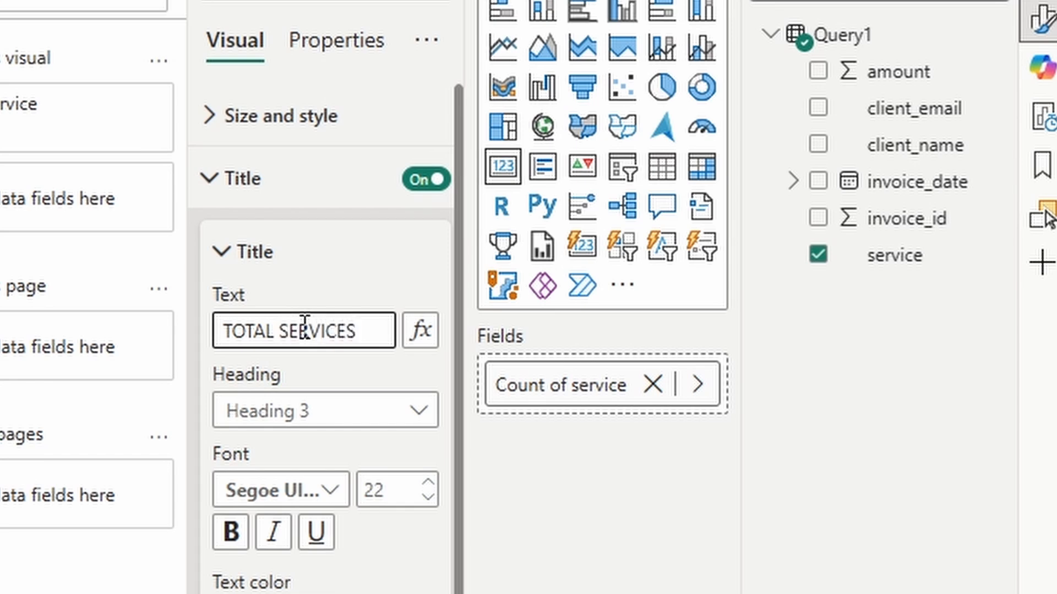
{"action": "left_click", "coordinate": [207, 201]}
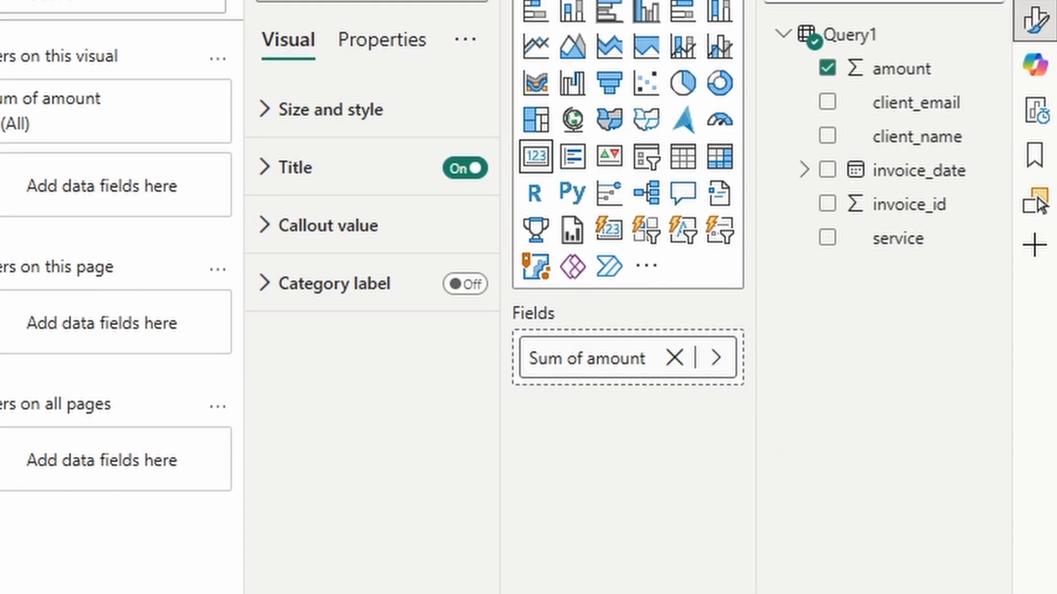
Step: Replace amount with client_name on the third card, summarised as Count (Distinct)
{"action": "left_click", "coordinate": [675, 359]}
{"action": "left_click_drag", "start_coordinate": [883, 144], "coordinate": [639, 363]}
{"action": "right_click", "coordinate": [572, 361]}
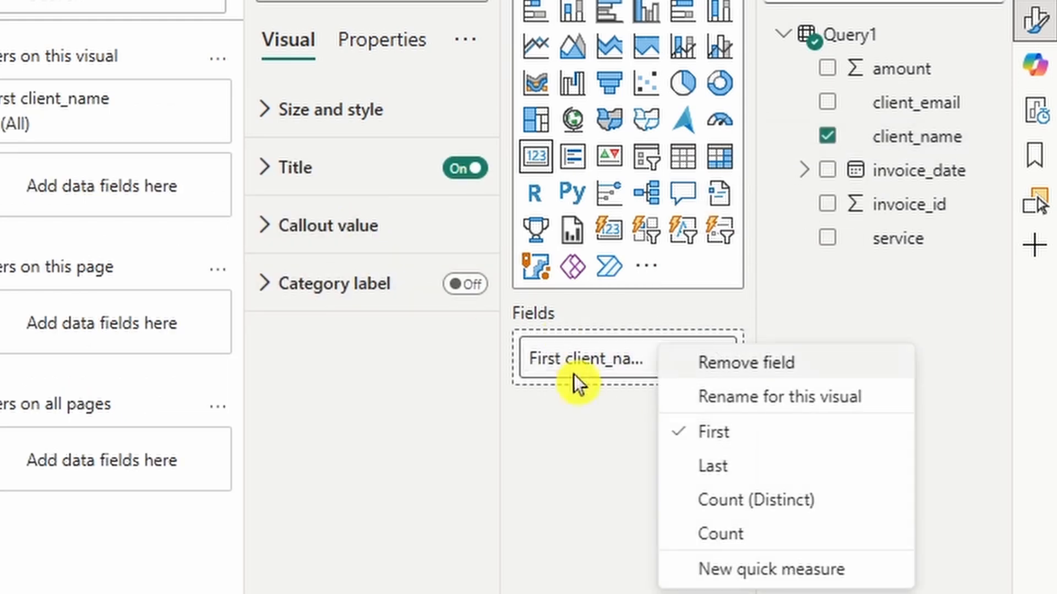
{"action": "left_click", "coordinate": [694, 500]}
Step: Change the third card's title to TOTAL CLIENT
{"action": "left_click", "coordinate": [309, 113]}
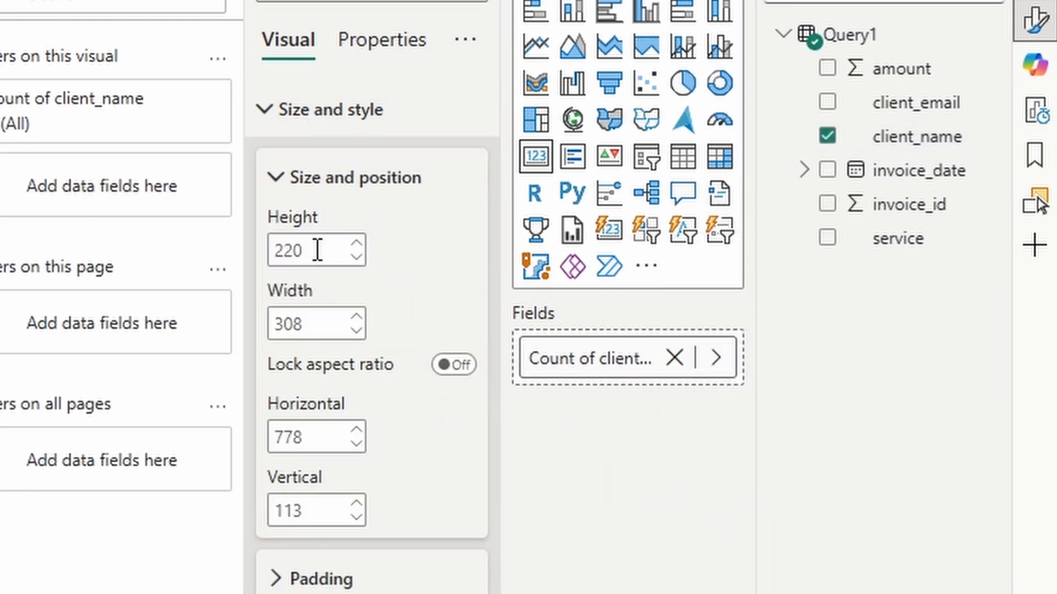
{"action": "left_click", "coordinate": [277, 119]}
{"action": "left_click", "coordinate": [306, 170]}
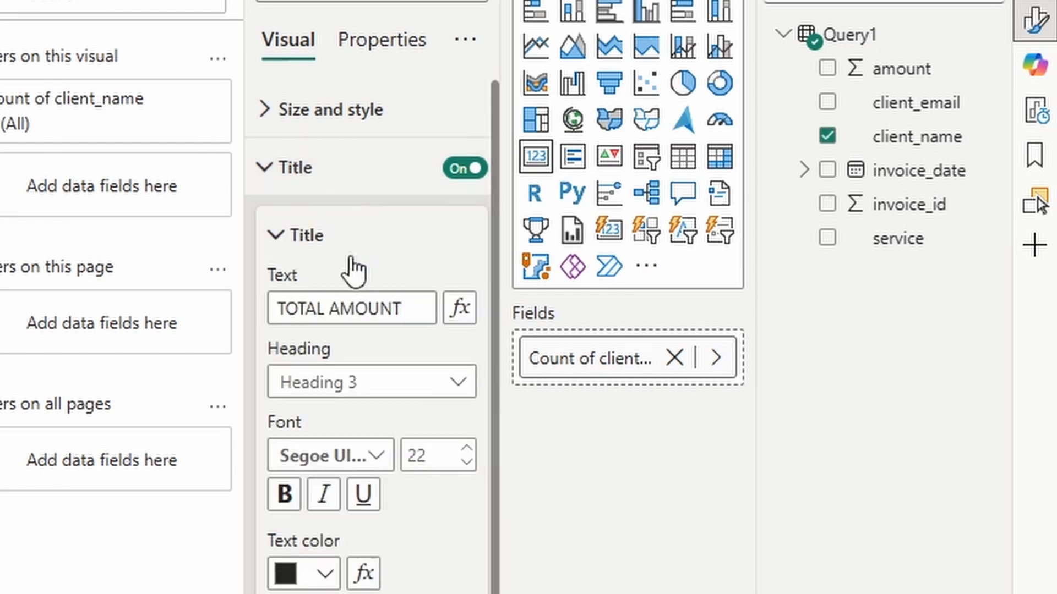
{"action": "left_click_drag", "start_coordinate": [409, 307], "coordinate": [329, 297]}
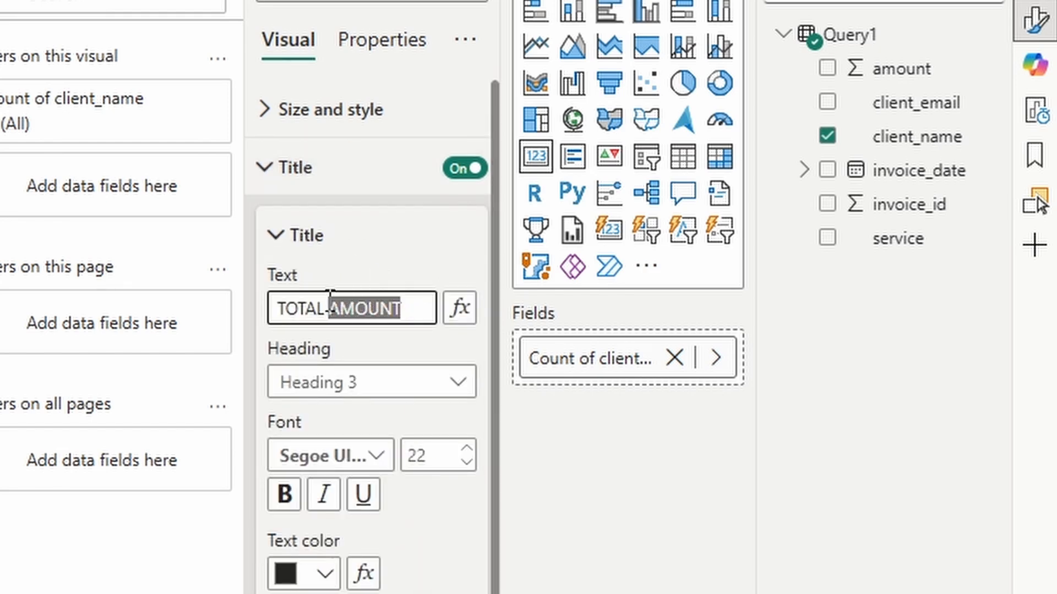
{"action": "type", "text": "c"}
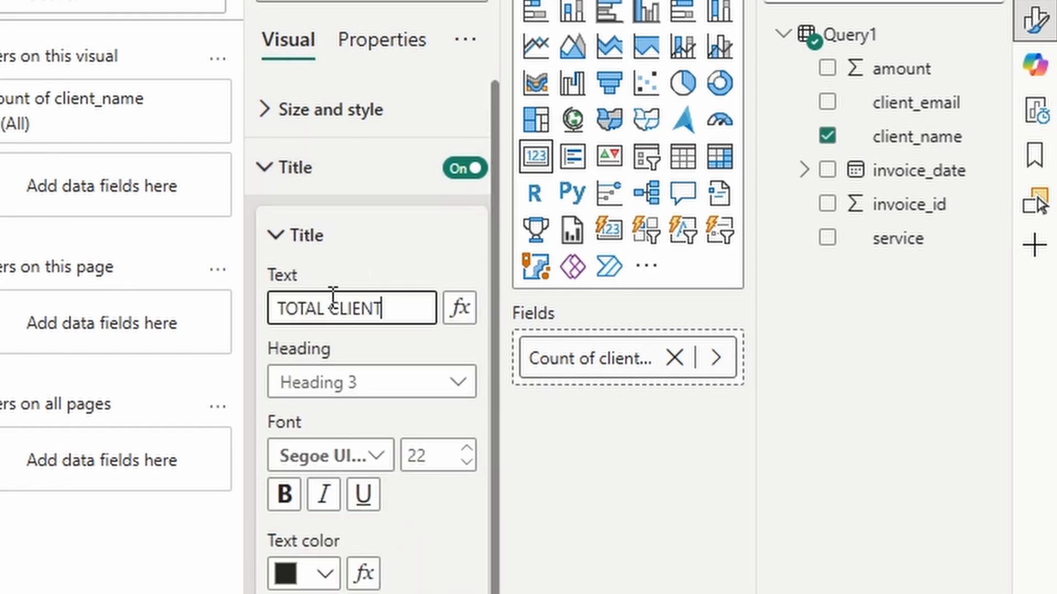
{"action": "left_click", "coordinate": [1, 353]}
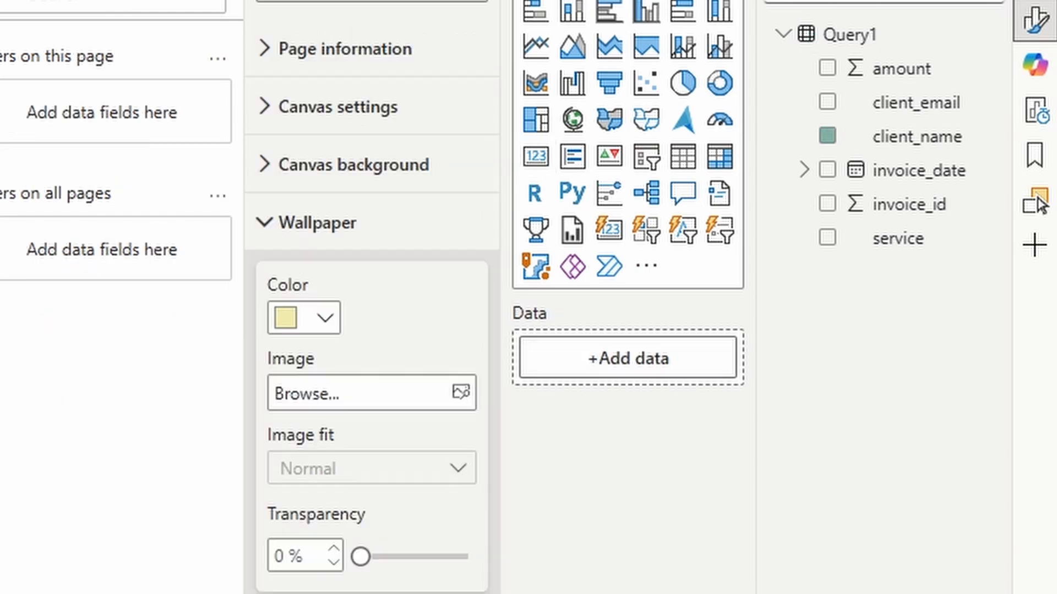
Step: Add a clustered column chart, enlarged and placed below the TOTAL AMOUNT card
{"action": "left_click", "coordinate": [646, 11]}
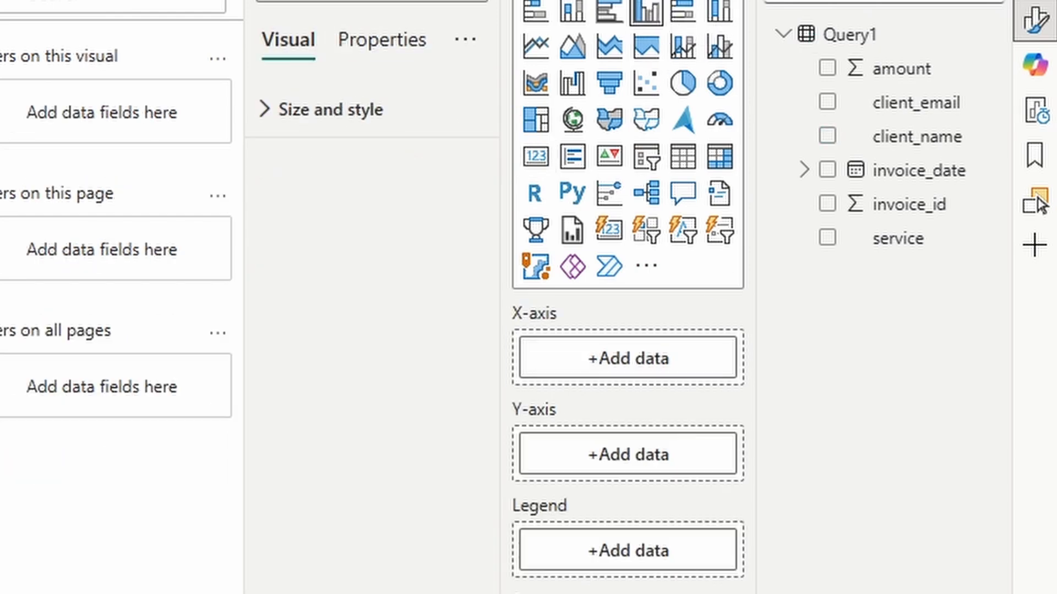
{"action": "left_click_drag", "start_coordinate": [267, 482], "coordinate": [361, 577]}
{"action": "mouse_move", "coordinate": [312, 500]}
{"action": "left_mouse_down"}
{"action": "mouse_move", "coordinate": [328, 493]}
{"action": "mouse_move", "coordinate": [318, 486]}
{"action": "left_mouse_up"}
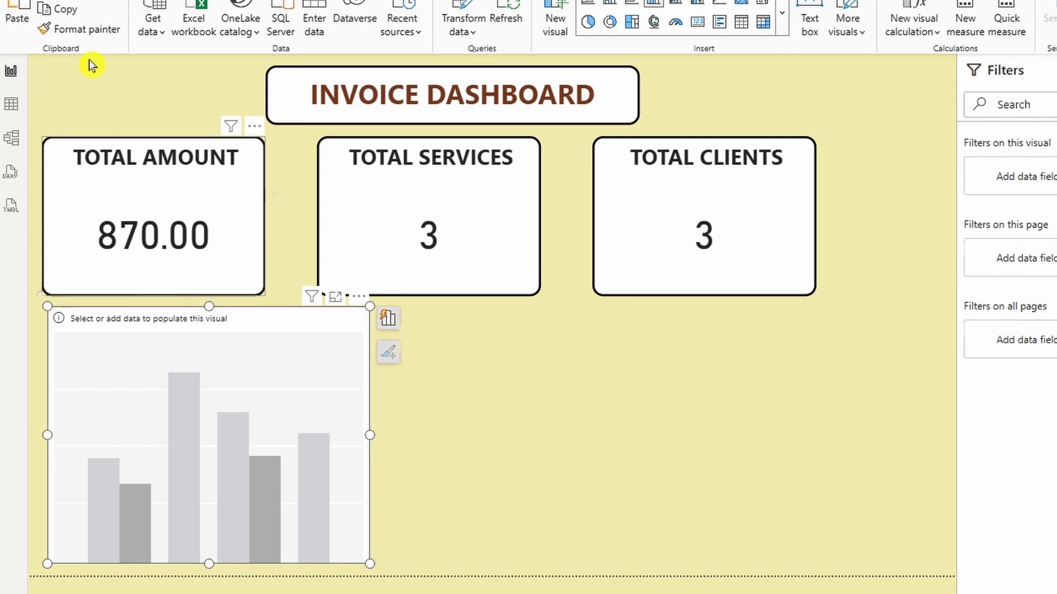
Step: Apply the TOTAL AMOUNT card's formatting to the chart with Format Painter
{"action": "left_click", "coordinate": [93, 154]}
{"action": "left_click", "coordinate": [77, 29]}
{"action": "left_click", "coordinate": [196, 349]}
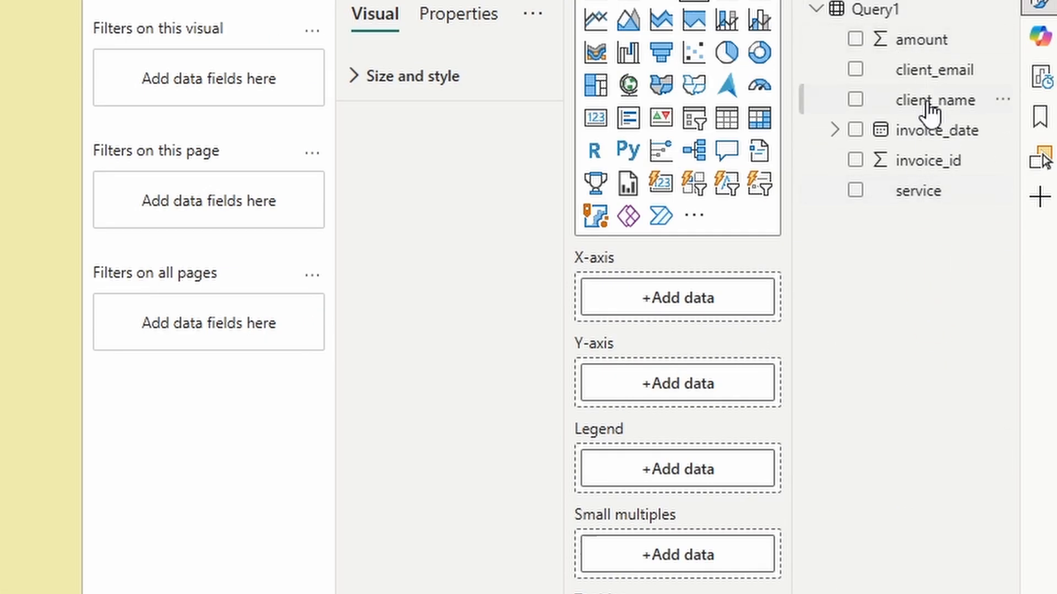
Step: Plot Sum of amount by service with data labels on the columns
{"action": "left_click_drag", "start_coordinate": [908, 194], "coordinate": [691, 317]}
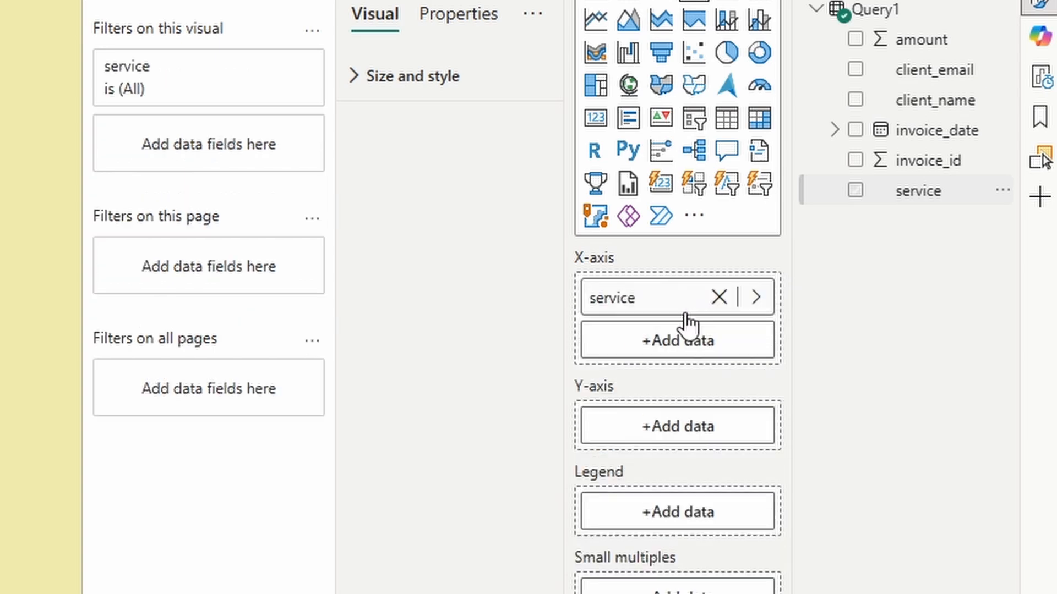
{"action": "left_click_drag", "start_coordinate": [893, 50], "coordinate": [672, 430]}
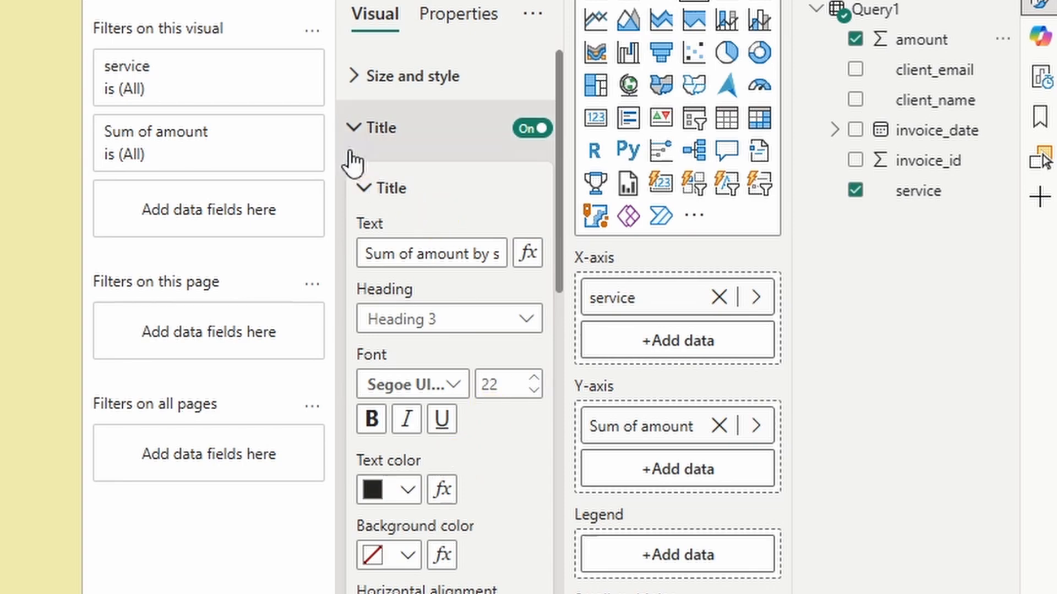
{"action": "left_click", "coordinate": [355, 135]}
{"action": "scroll", "coordinate": [437, 550], "scroll_direction": "down", "scroll_amount": 9}
{"action": "scroll", "coordinate": [436, 550], "scroll_direction": "down", "scroll_amount": 10}
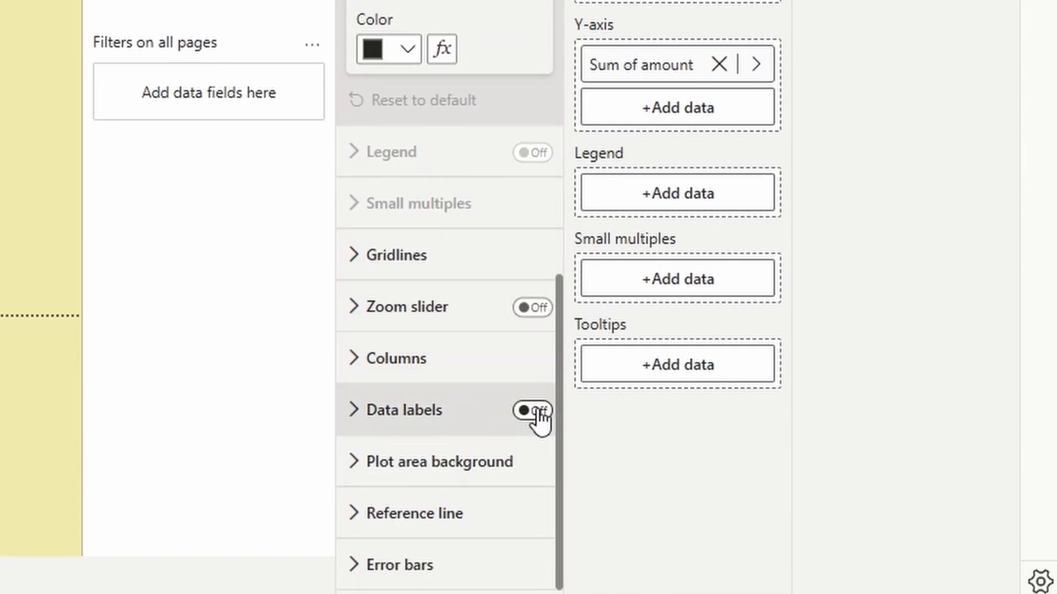
{"action": "left_click", "coordinate": [532, 412]}
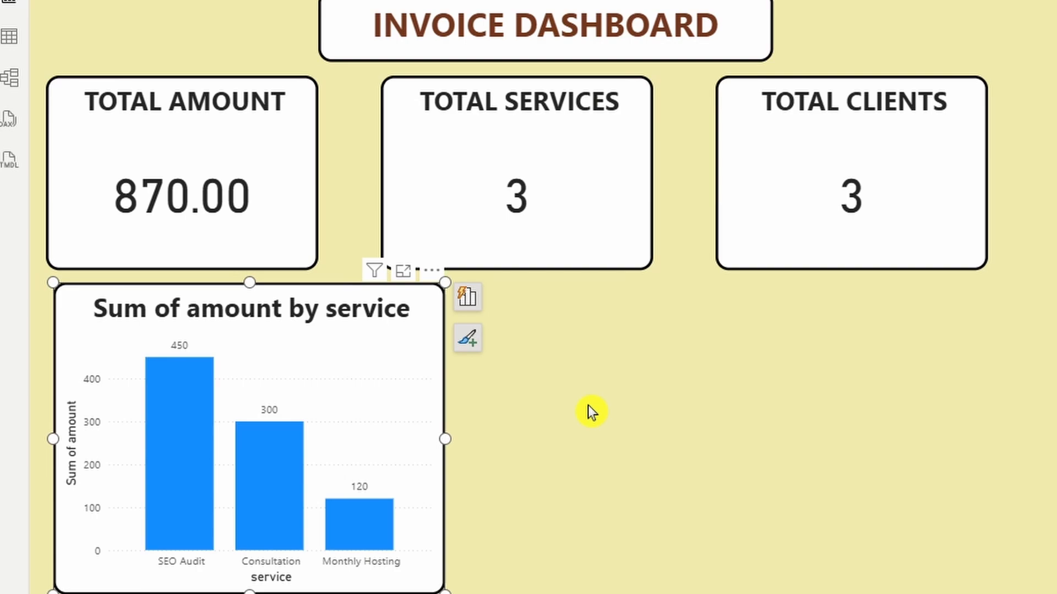
{"action": "left_click", "coordinate": [587, 411]}
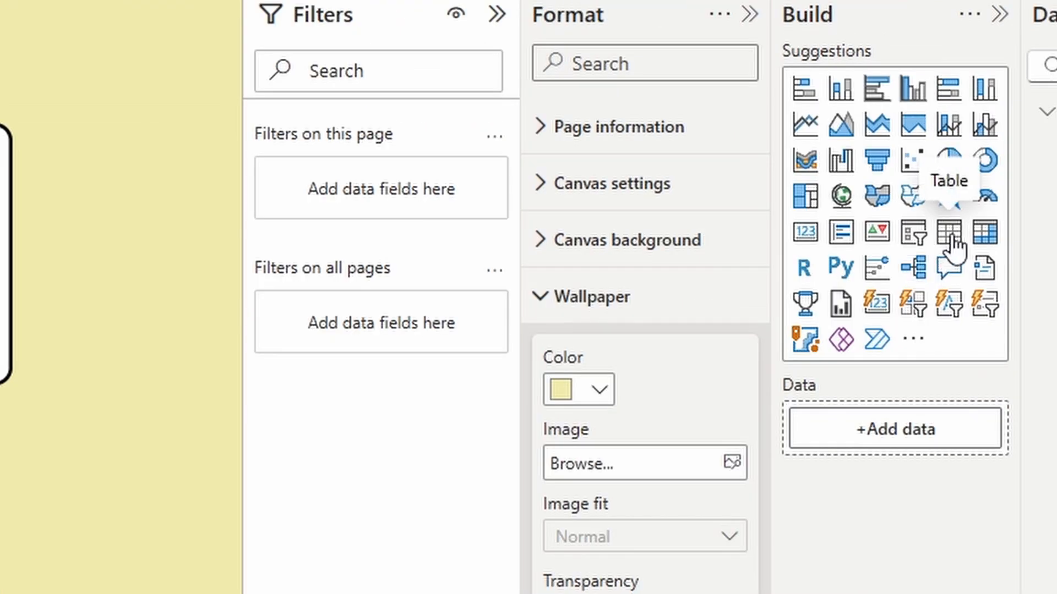
Step: Add a table visual, then delete it
{"action": "left_click", "coordinate": [950, 236]}
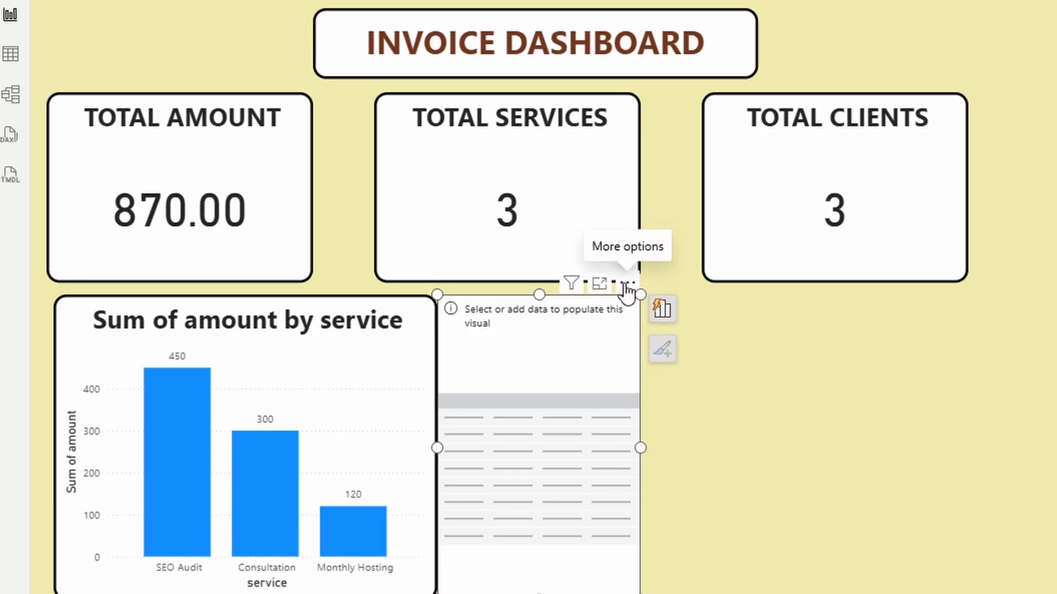
{"action": "left_click", "coordinate": [625, 283]}
{"action": "left_click", "coordinate": [678, 309]}
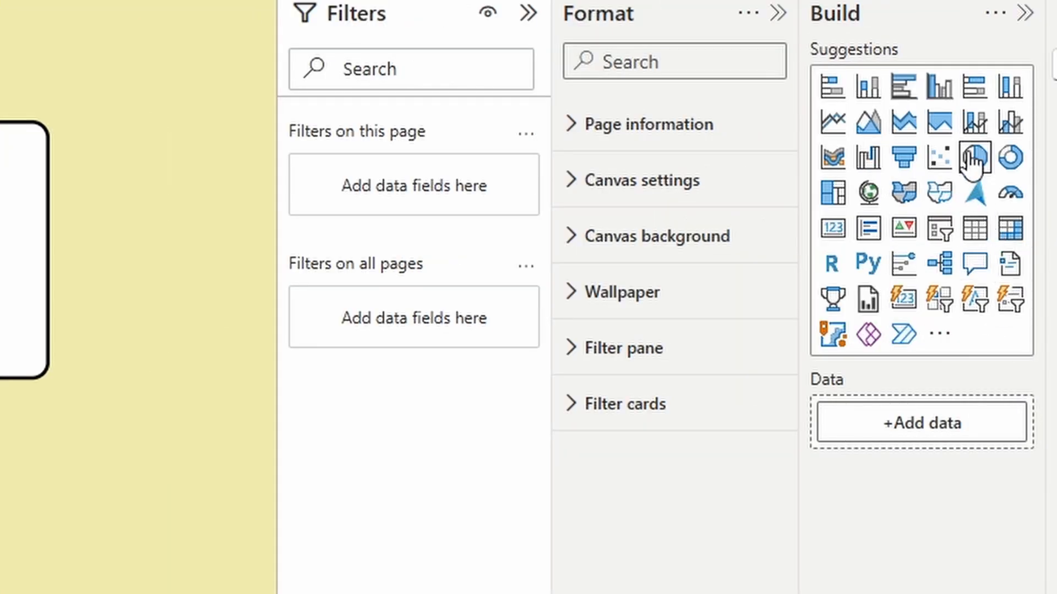
Step: Add a pie chart beside the column chart, sized to match it
{"action": "left_click", "coordinate": [975, 157]}
{"action": "left_click_drag", "start_coordinate": [147, 514], "coordinate": [434, 448]}
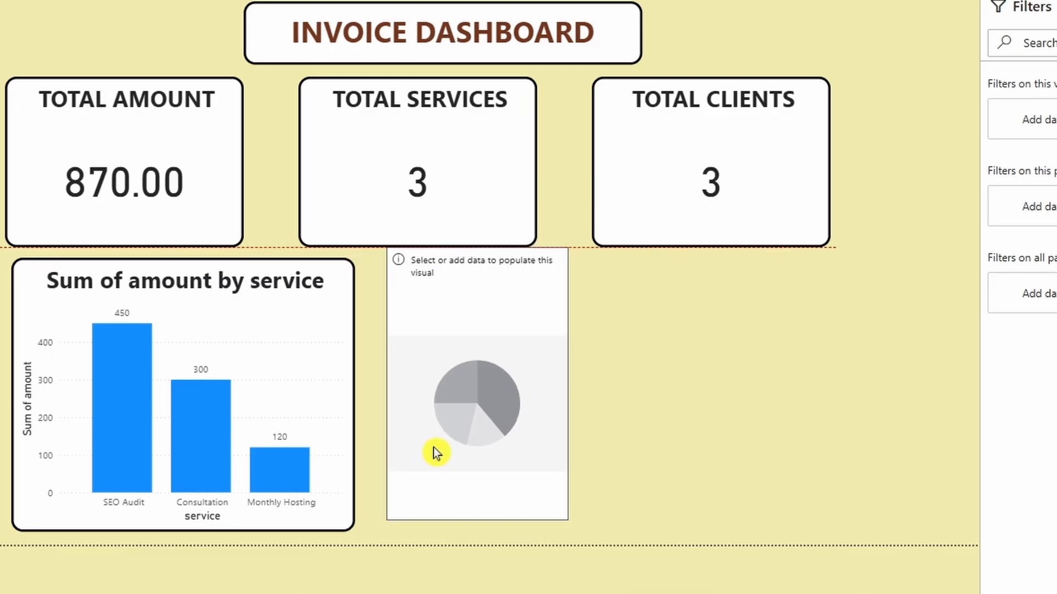
{"action": "left_click_drag", "start_coordinate": [571, 528], "coordinate": [662, 542]}
{"action": "left_click_drag", "start_coordinate": [577, 400], "coordinate": [569, 415]}
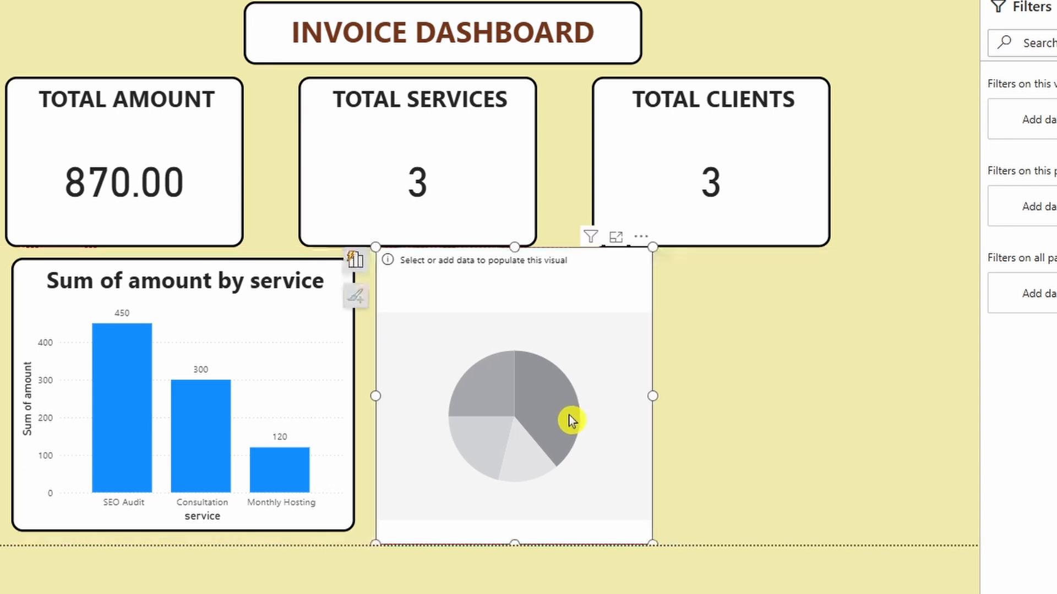
{"action": "left_click_drag", "start_coordinate": [652, 252], "coordinate": [662, 272]}
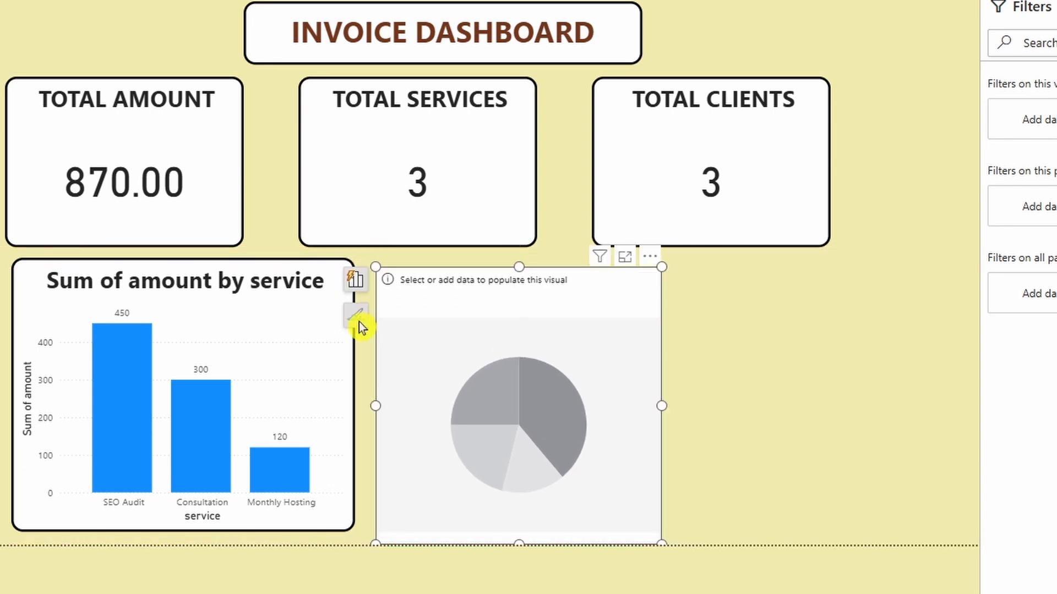
{"action": "left_click", "coordinate": [305, 246]}
{"action": "left_click", "coordinate": [493, 424]}
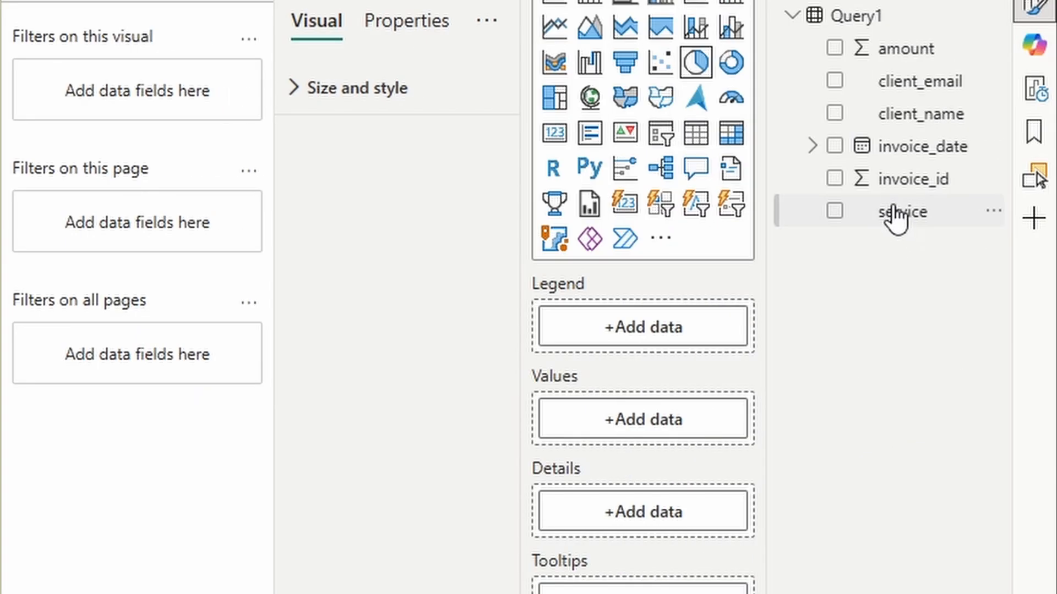
Step: Split the pie by service in Legend, sized by Sum of amount
{"action": "left_click_drag", "start_coordinate": [905, 211], "coordinate": [804, 271]}
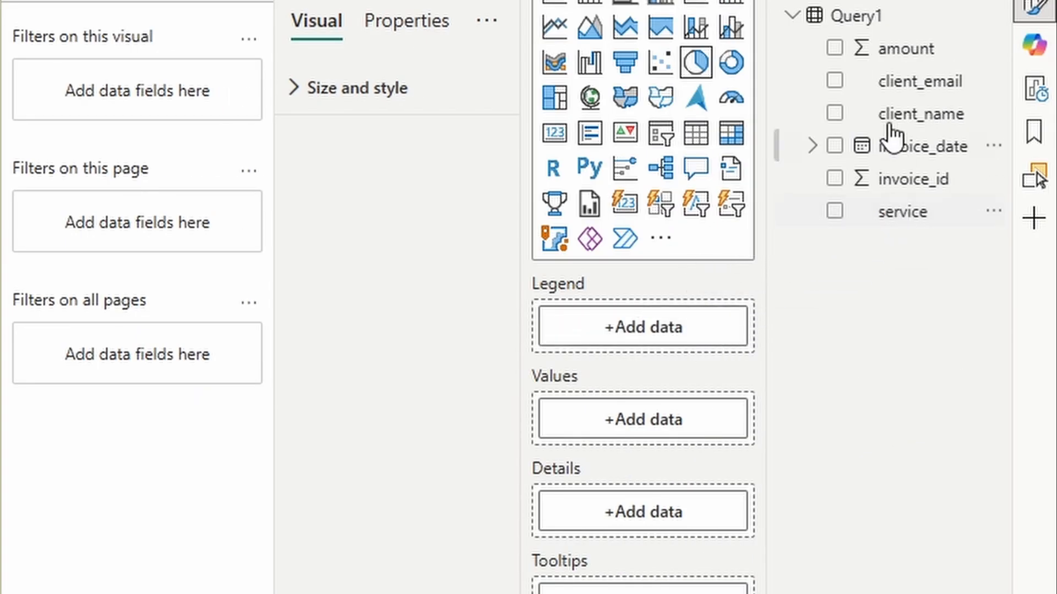
{"action": "left_click_drag", "start_coordinate": [915, 213], "coordinate": [660, 303]}
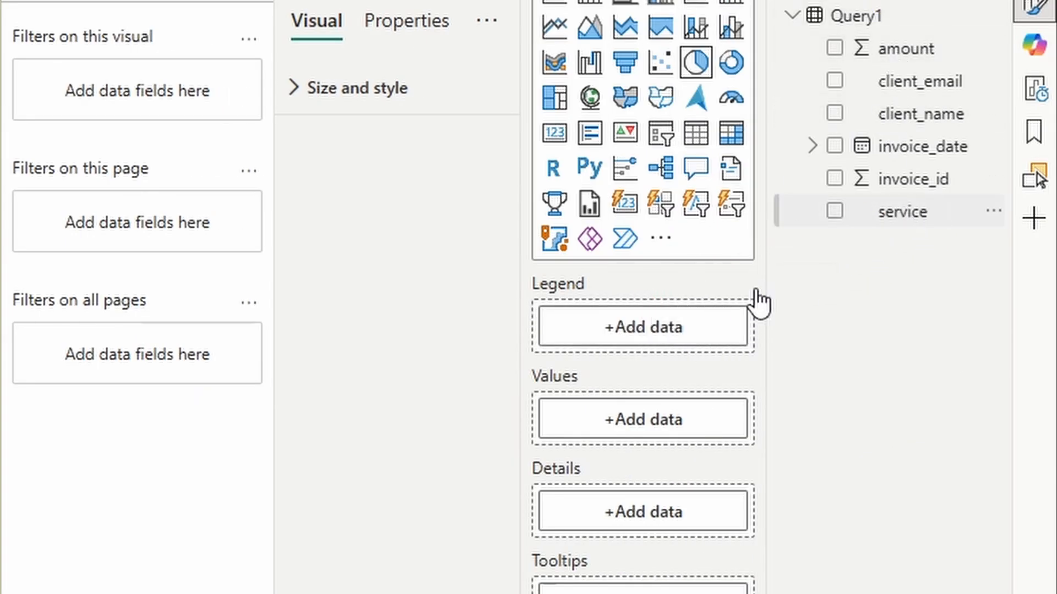
{"action": "left_click_drag", "start_coordinate": [922, 61], "coordinate": [645, 468]}
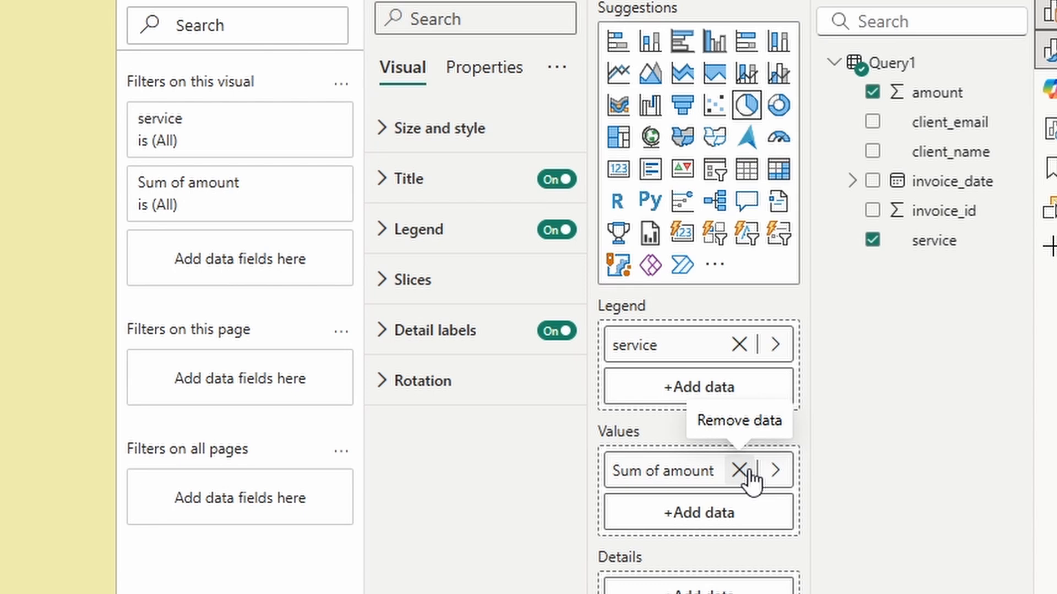
Step: Clear the pie chart's fields and switch it to a clustered bar chart
{"action": "left_click", "coordinate": [739, 470]}
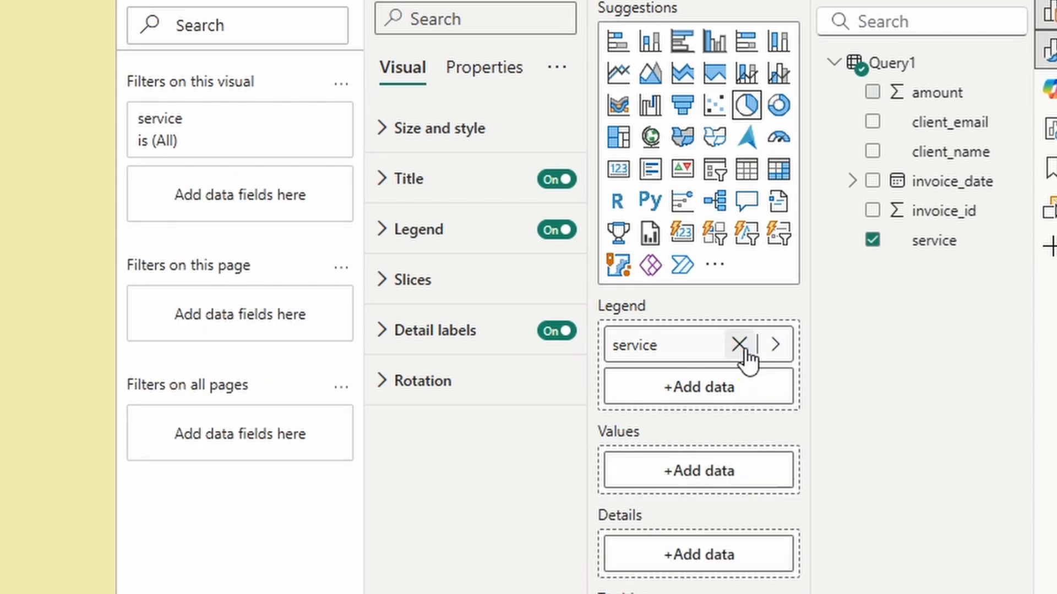
{"action": "left_click", "coordinate": [739, 345]}
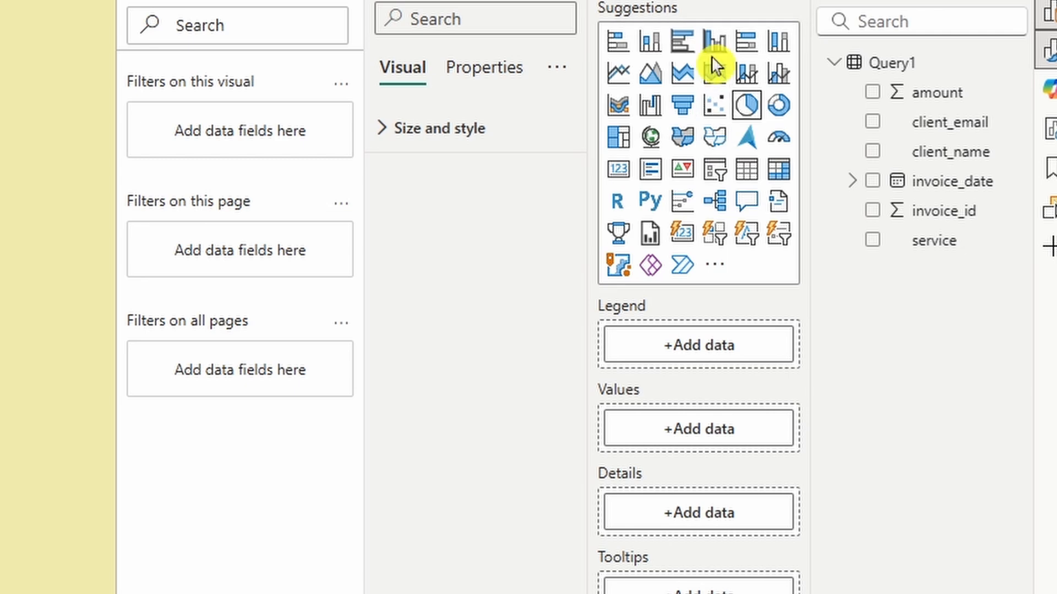
{"action": "left_click", "coordinate": [683, 41]}
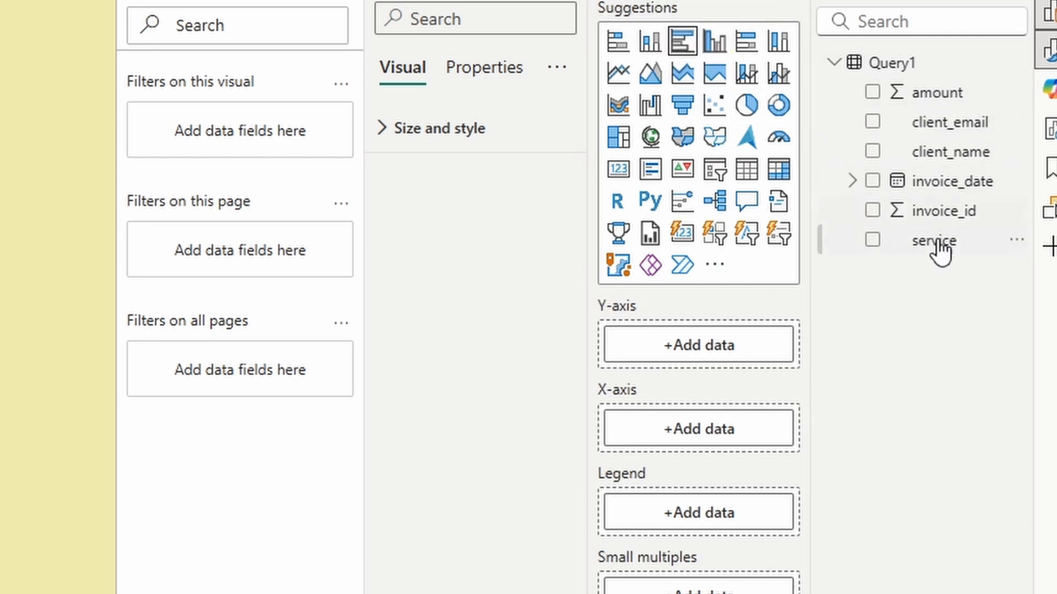
Step: Put client_name on the Y-axis and Sum of amount on the X-axis
{"action": "left_click_drag", "start_coordinate": [937, 242], "coordinate": [703, 347]}
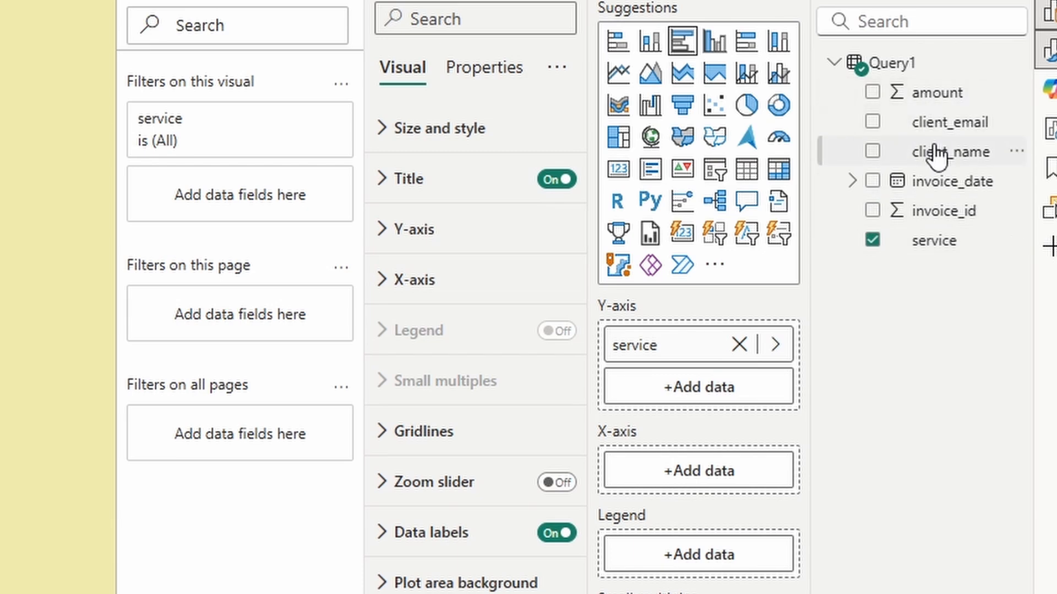
{"action": "left_click_drag", "start_coordinate": [935, 157], "coordinate": [708, 366]}
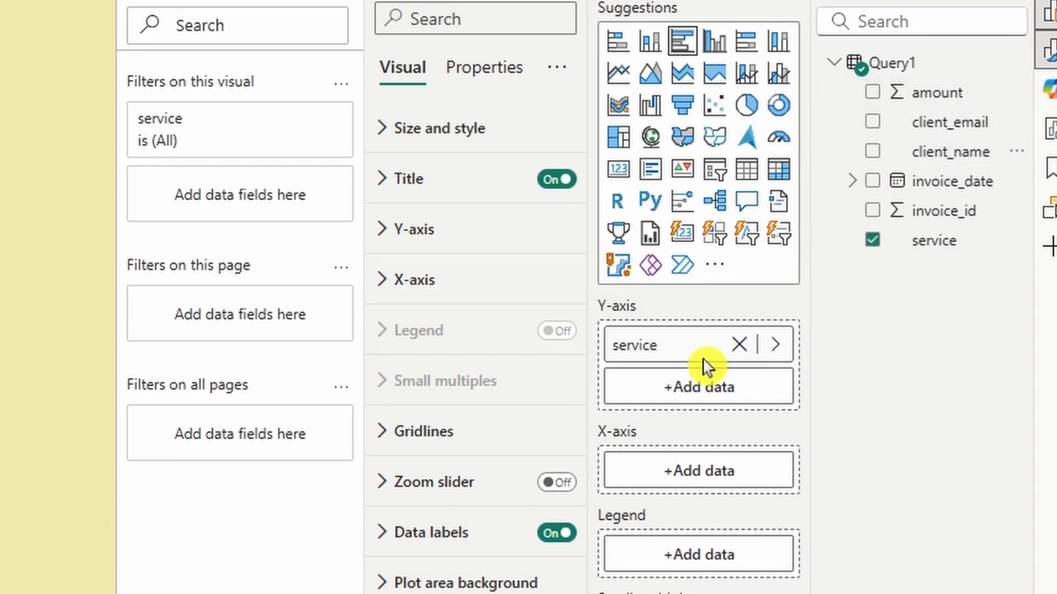
{"action": "left_click", "coordinate": [746, 351]}
{"action": "left_click_drag", "start_coordinate": [953, 160], "coordinate": [750, 361]}
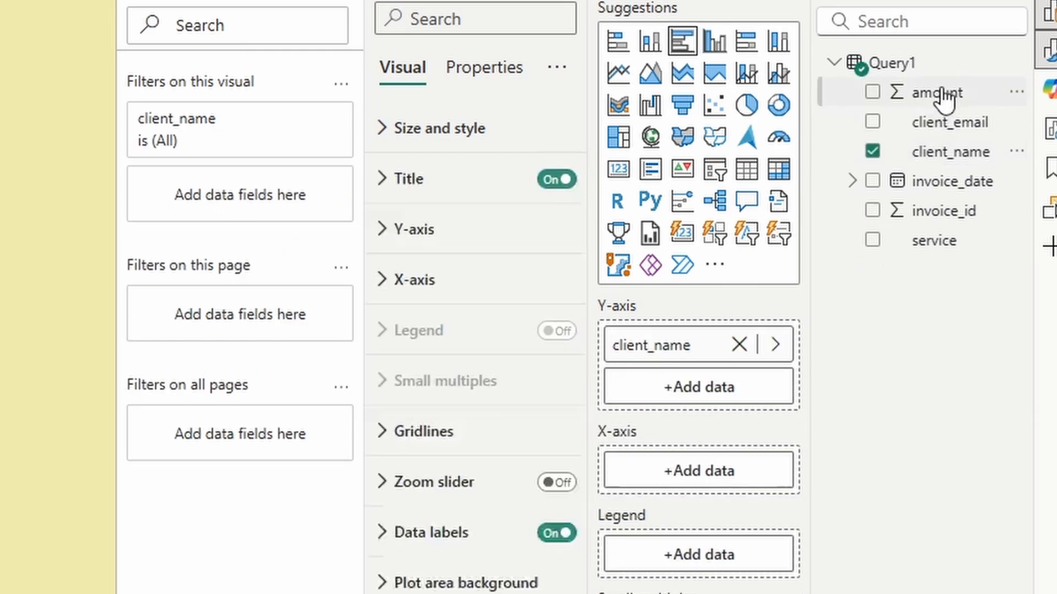
{"action": "left_click_drag", "start_coordinate": [944, 99], "coordinate": [724, 484]}
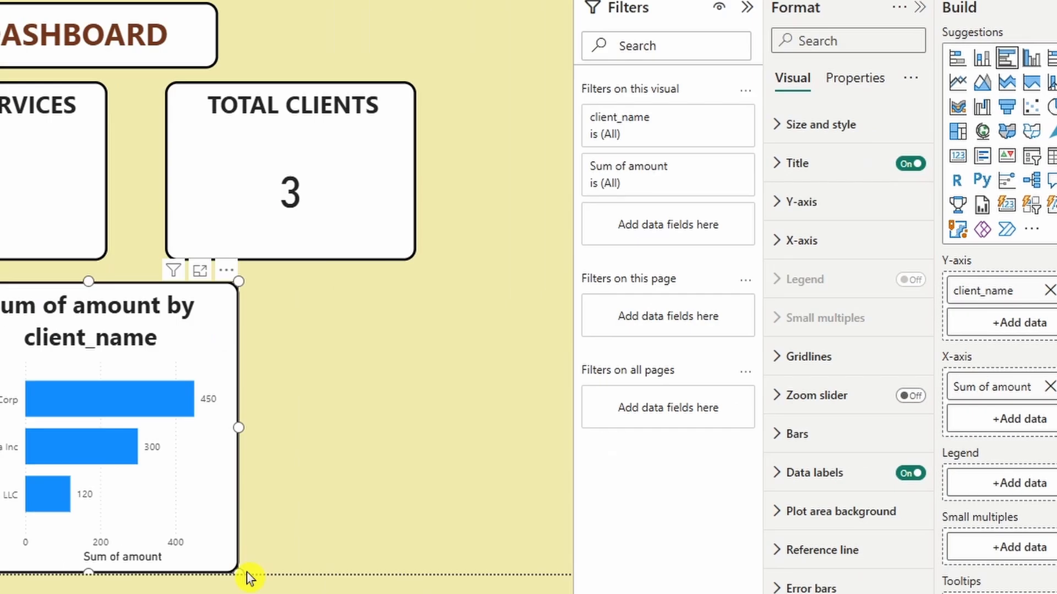
Step: Widen the bar chart, undoing a trial colouring of the bars by service
{"action": "left_click_drag", "start_coordinate": [560, 489], "coordinate": [679, 489]}
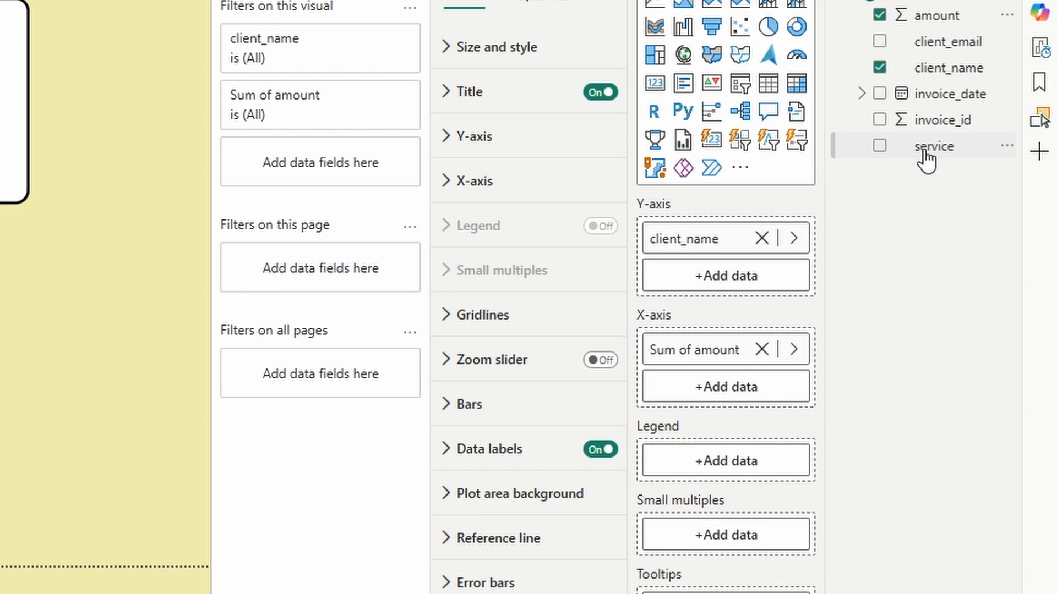
{"action": "left_click_drag", "start_coordinate": [925, 159], "coordinate": [722, 470]}
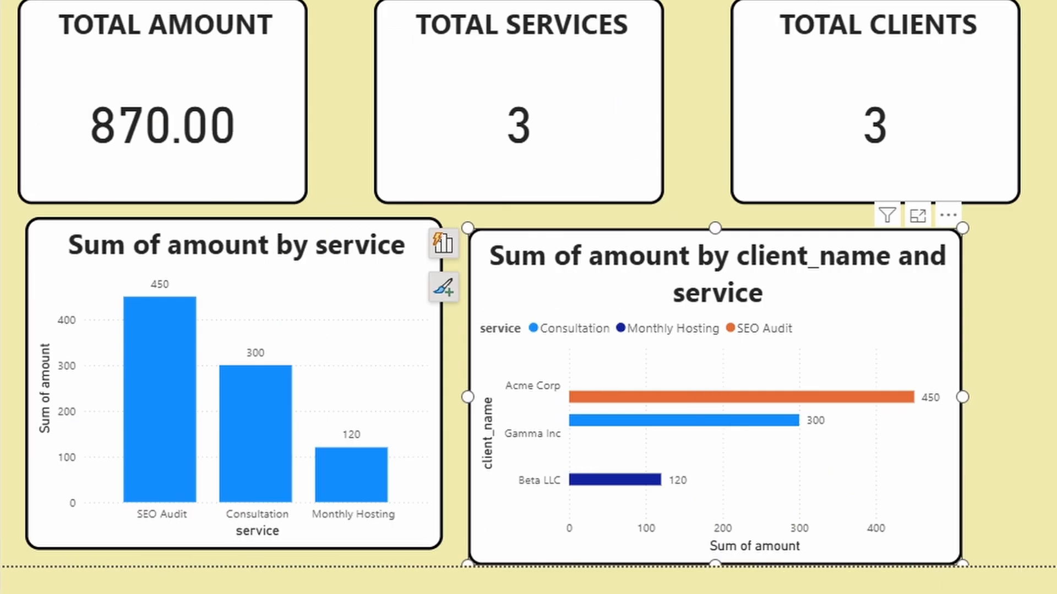
{"action": "key", "text": "ctrl+z"}
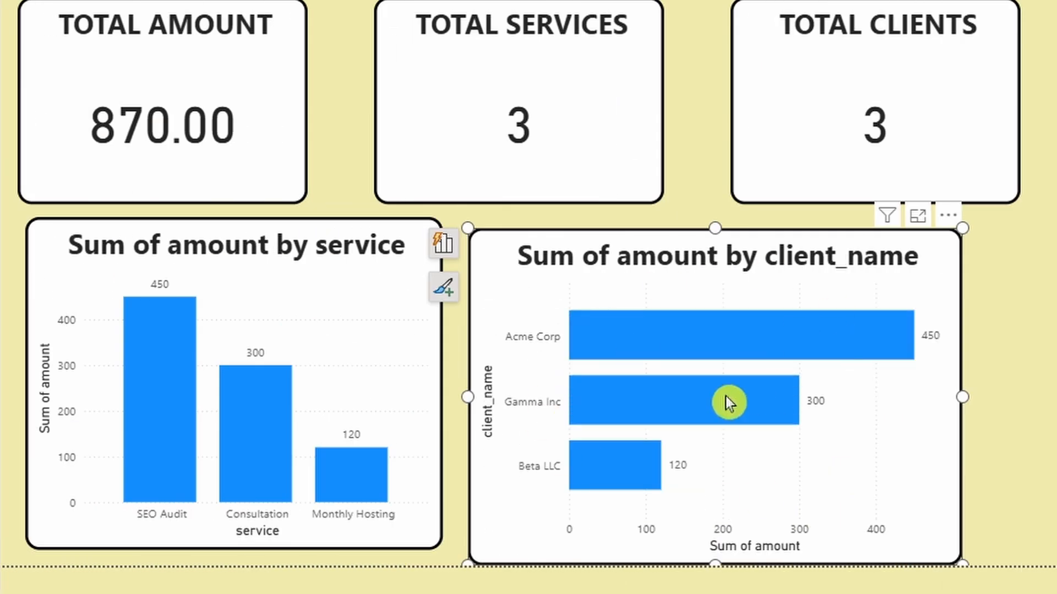
Step: Add a slicer beside the charts, resize it, and fill it with the service field
{"action": "left_click", "coordinate": [1015, 412]}
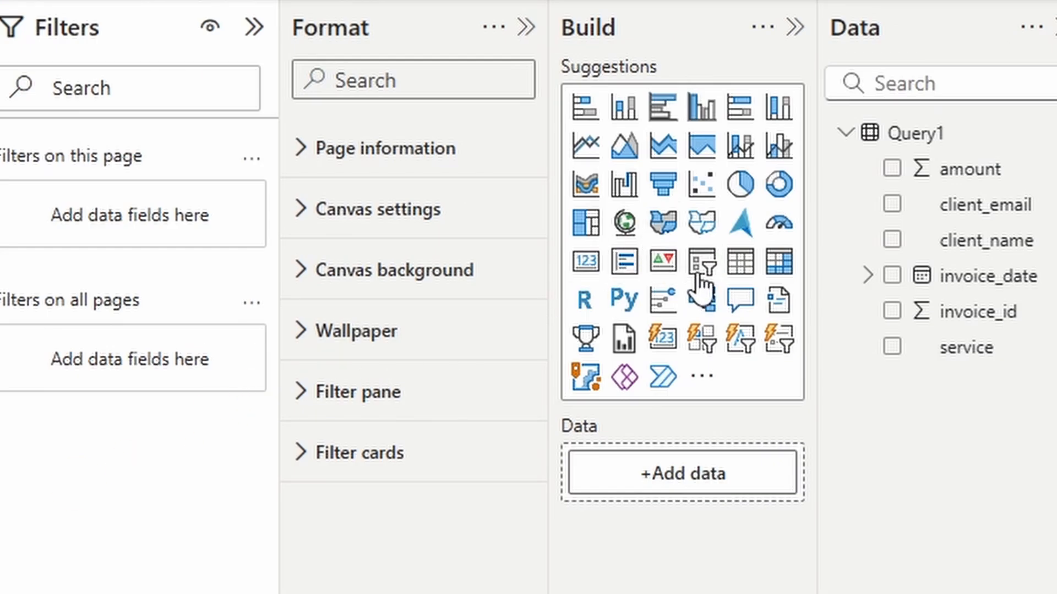
{"action": "left_click", "coordinate": [700, 266]}
{"action": "left_click_drag", "start_coordinate": [808, 548], "coordinate": [825, 448]}
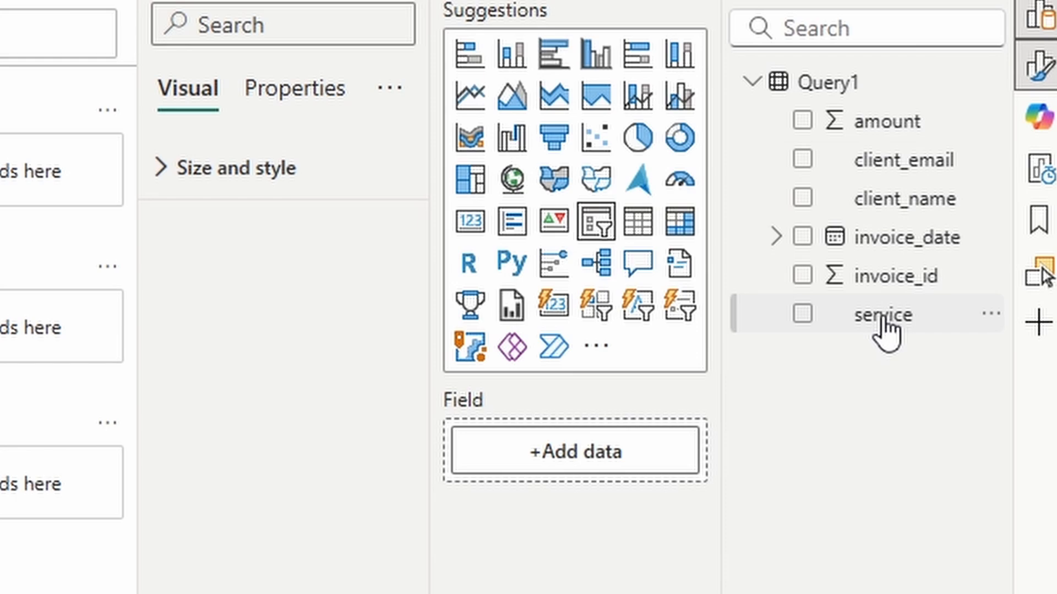
{"action": "left_click_drag", "start_coordinate": [884, 330], "coordinate": [622, 450]}
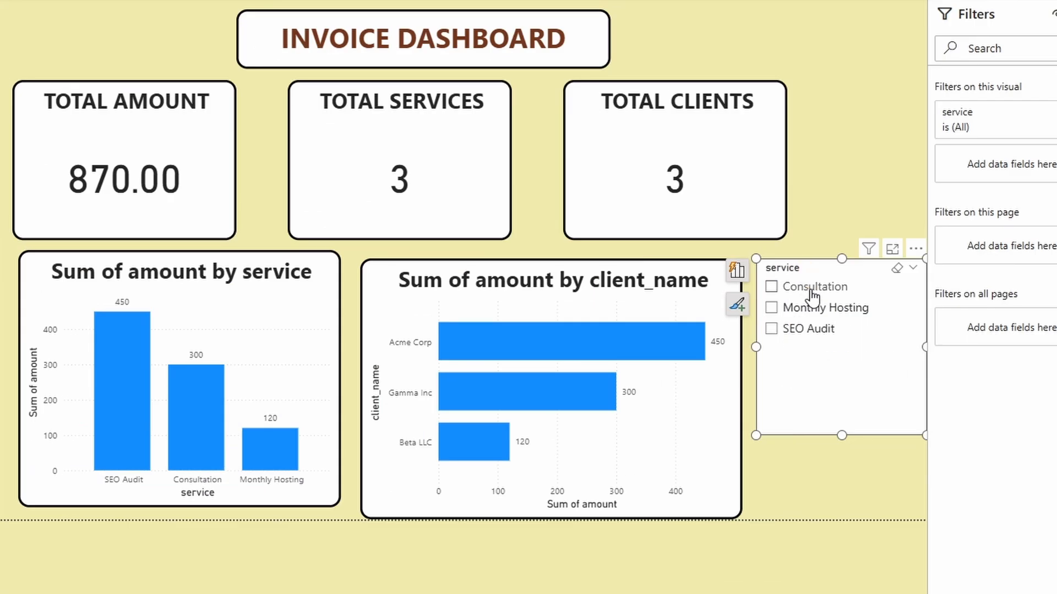
Step: Test the slicer by ticking Consultation and Monthly Hosting, then clear the filter and deselect it
{"action": "left_click", "coordinate": [812, 298]}
{"action": "left_click", "coordinate": [812, 310]}
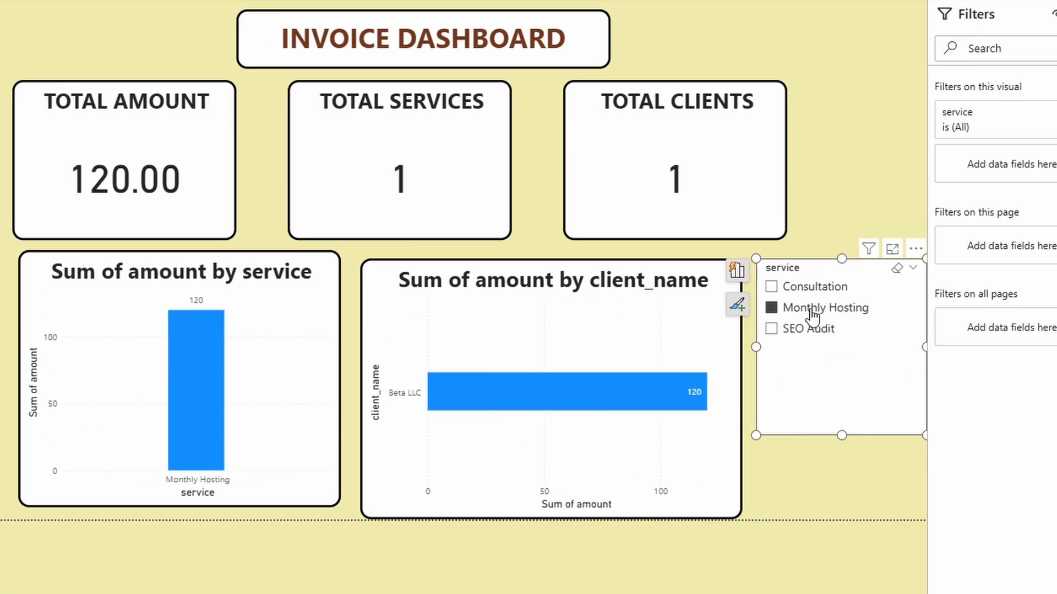
{"action": "left_click", "coordinate": [812, 312]}
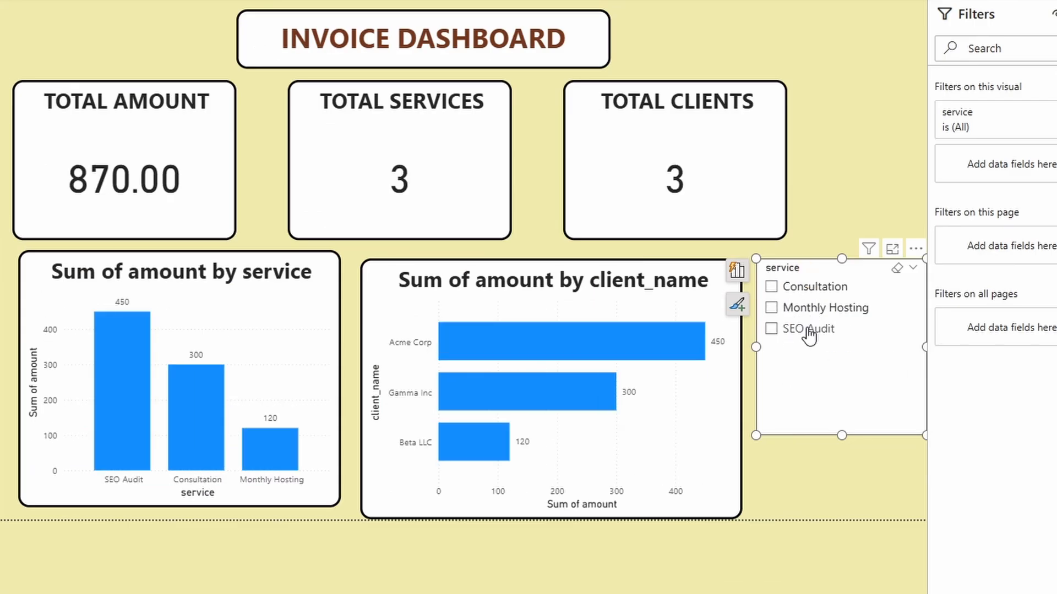
{"action": "left_click", "coordinate": [829, 470]}
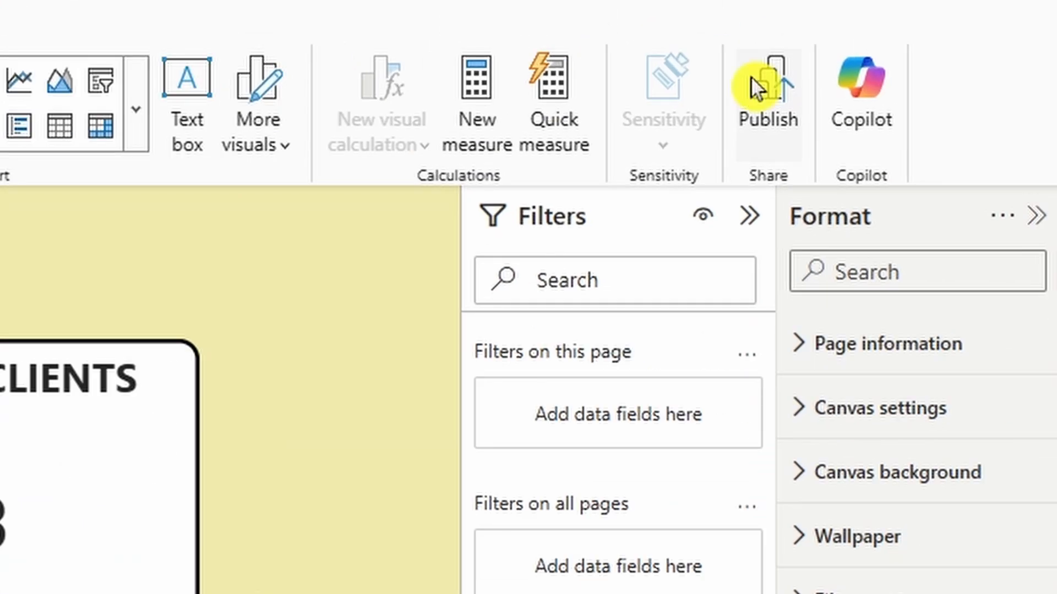
Step: Publish the report, then save the pending dashboard changes while moving to the Test workspace
{"action": "left_click", "coordinate": [750, 83]}
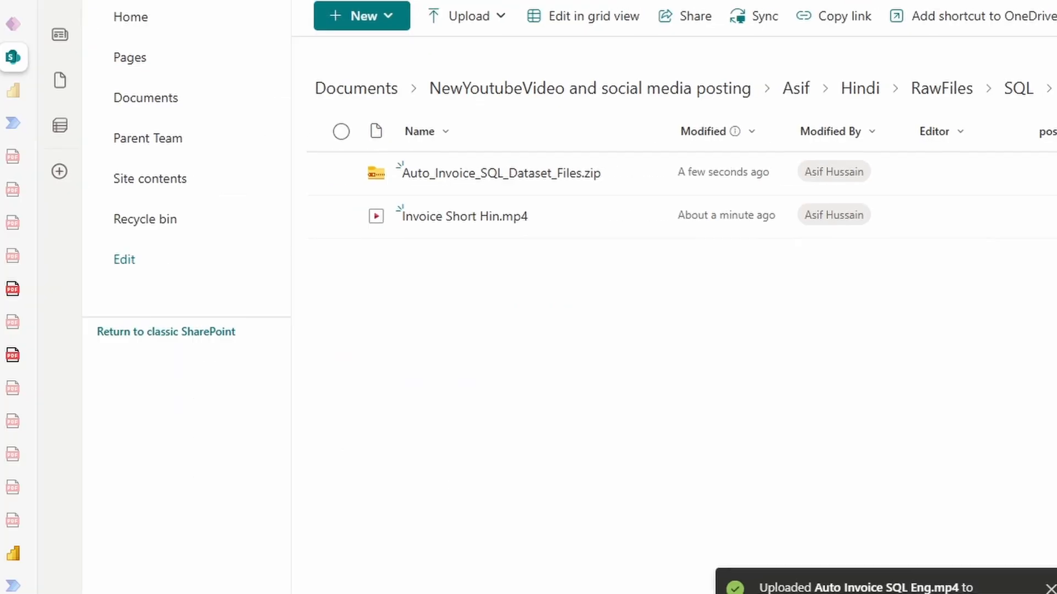
{"action": "left_click", "coordinate": [10, 91]}
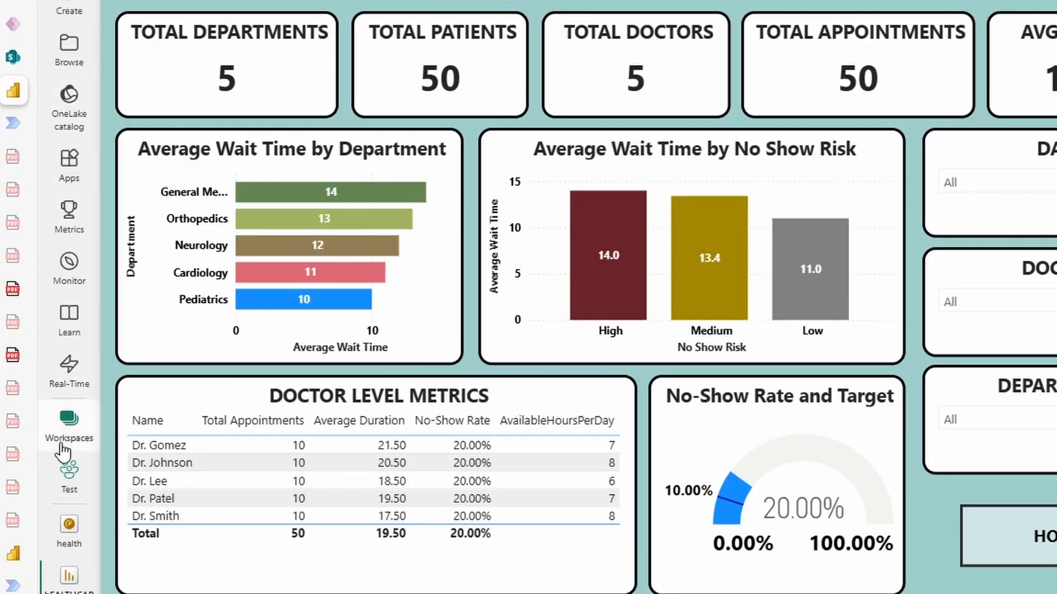
{"action": "left_click", "coordinate": [69, 424]}
{"action": "left_click", "coordinate": [189, 300]}
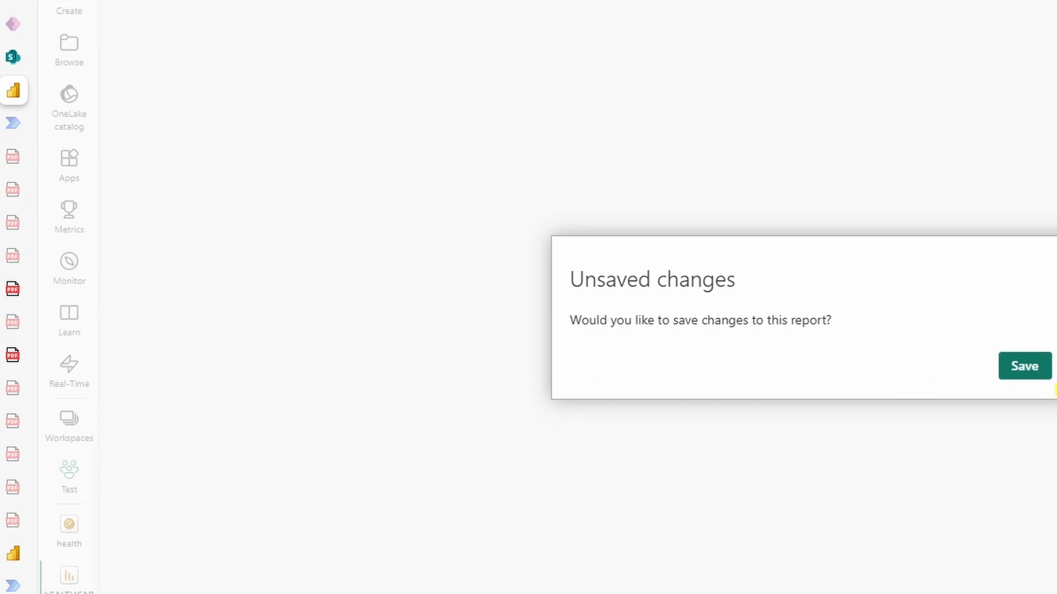
{"action": "left_click", "coordinate": [1024, 367]}
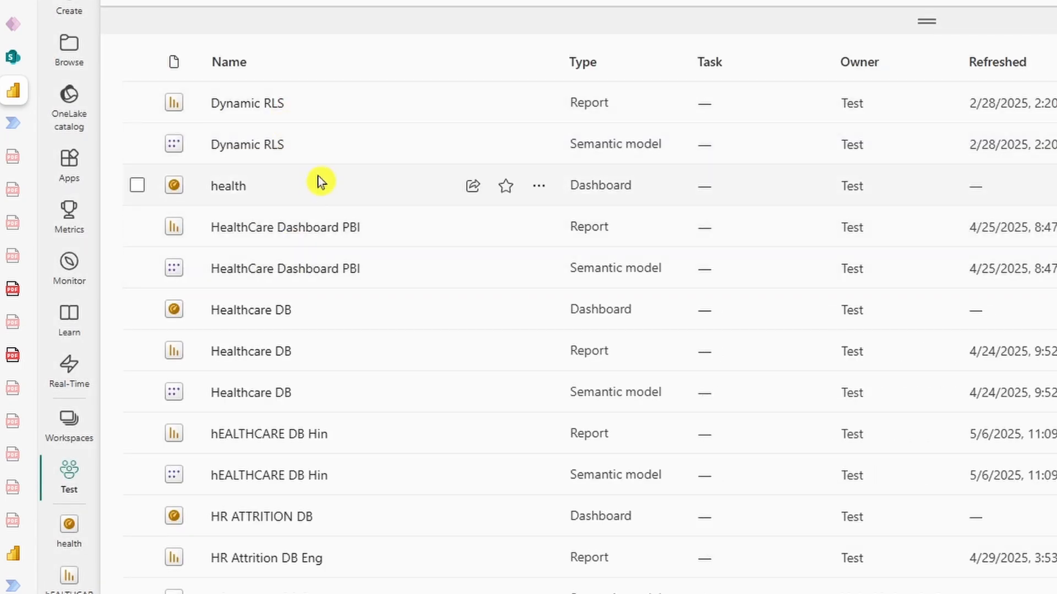
Step: Open the iNVOICE db eNG report from the Test workspace list
{"action": "scroll", "coordinate": [369, 260], "scroll_direction": "down", "scroll_amount": 5}
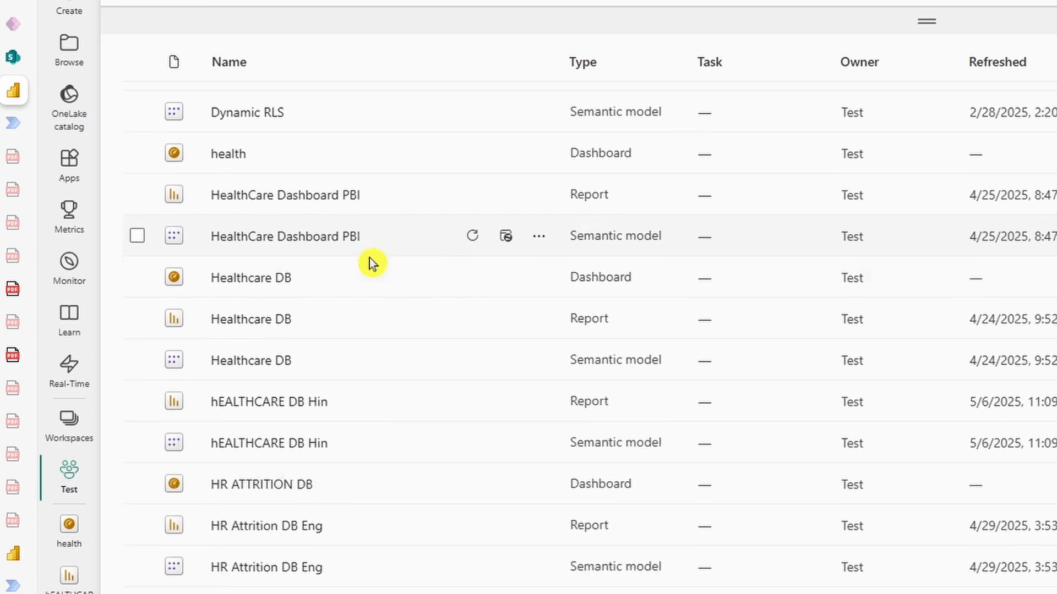
{"action": "scroll", "coordinate": [368, 257], "scroll_direction": "down", "scroll_amount": 6}
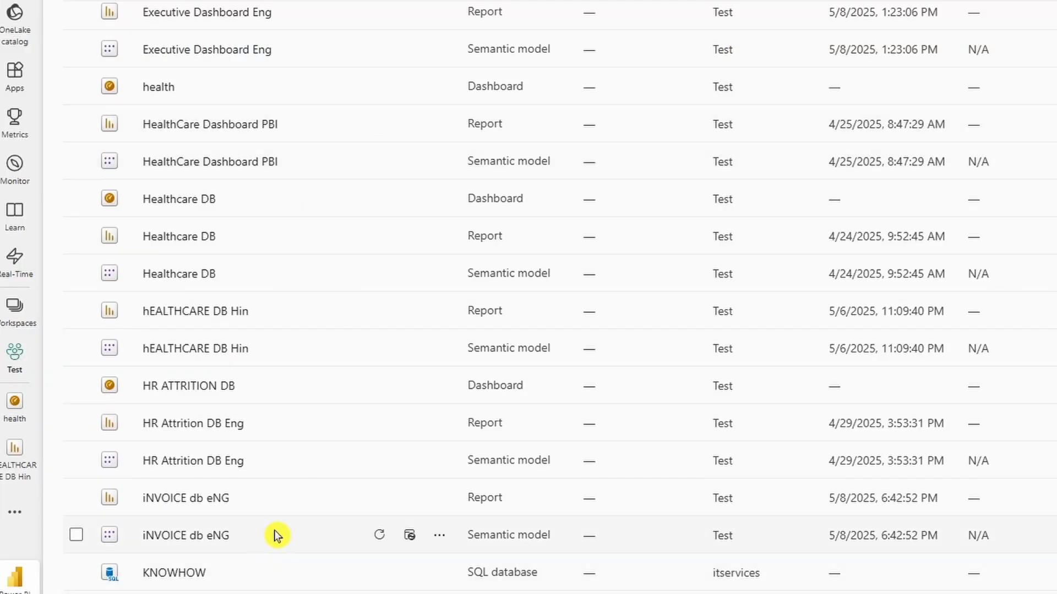
{"action": "left_click", "coordinate": [202, 500]}
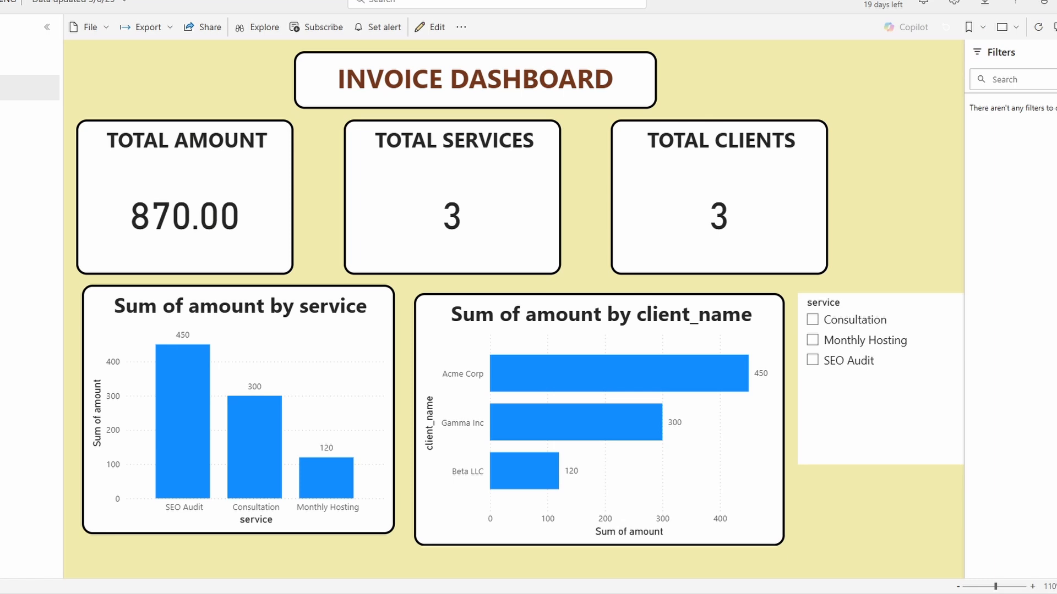
Step: Open the dashboard with the TOTAL AMOUNT 870.00 tile and choose Manage alerts from the tile's menu
{"action": "left_click", "coordinate": [1, 407]}
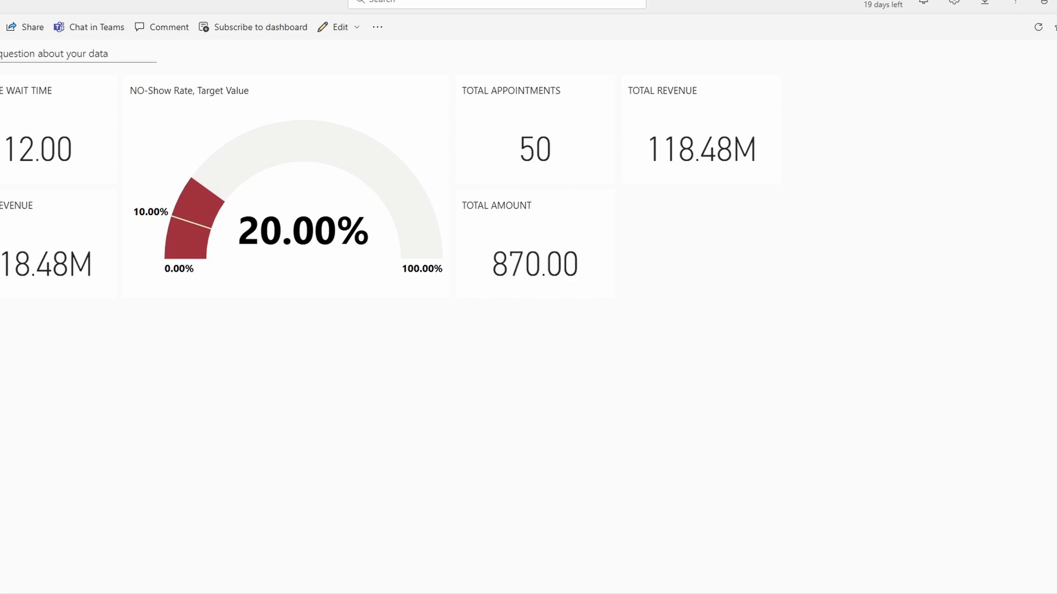
{"action": "left_click", "coordinate": [1, 394]}
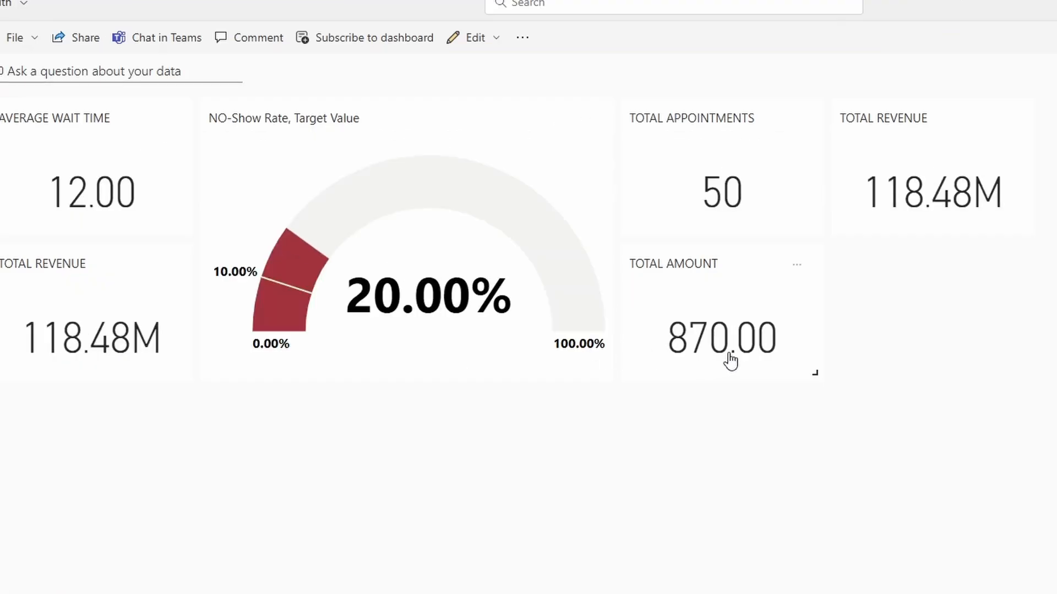
{"action": "left_click", "coordinate": [799, 268]}
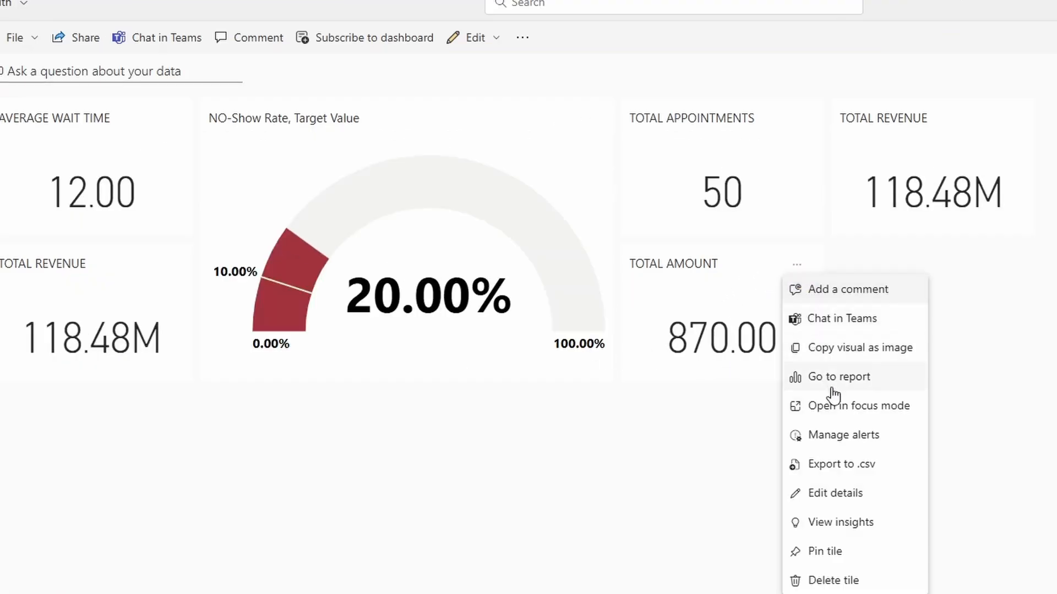
{"action": "left_click", "coordinate": [844, 441]}
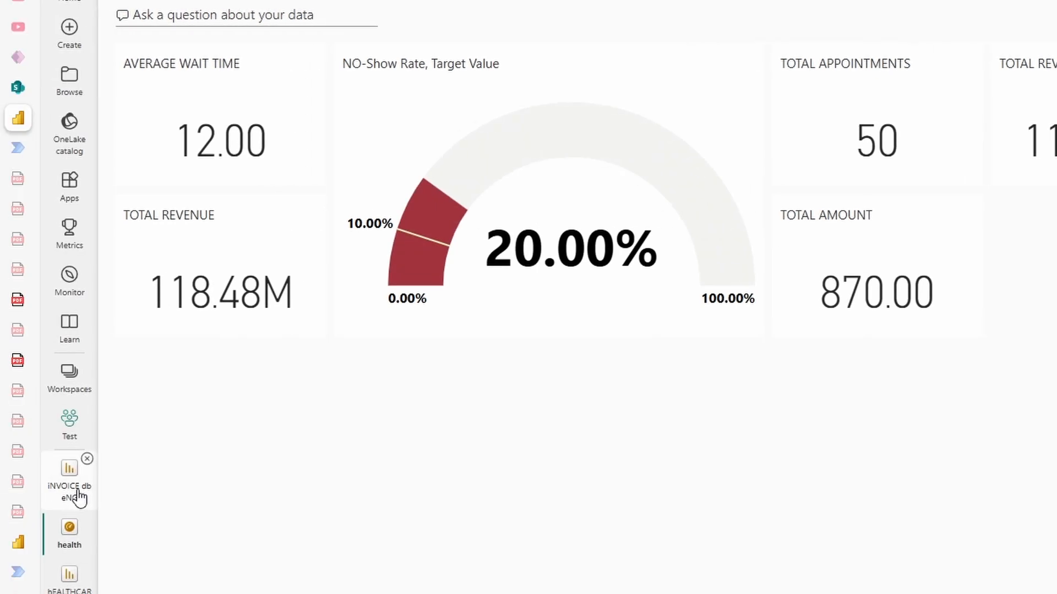
Step: Add a Power Automate button visual to the iNVOICE db eNG report in edit mode, then open its flow setup
{"action": "left_click", "coordinate": [80, 498]}
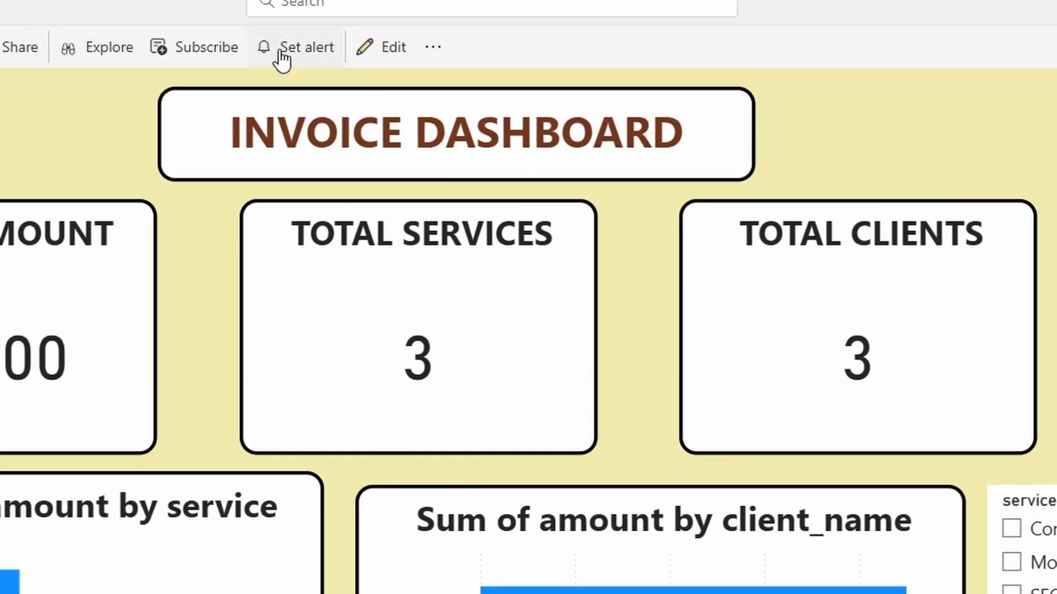
{"action": "left_click", "coordinate": [367, 49]}
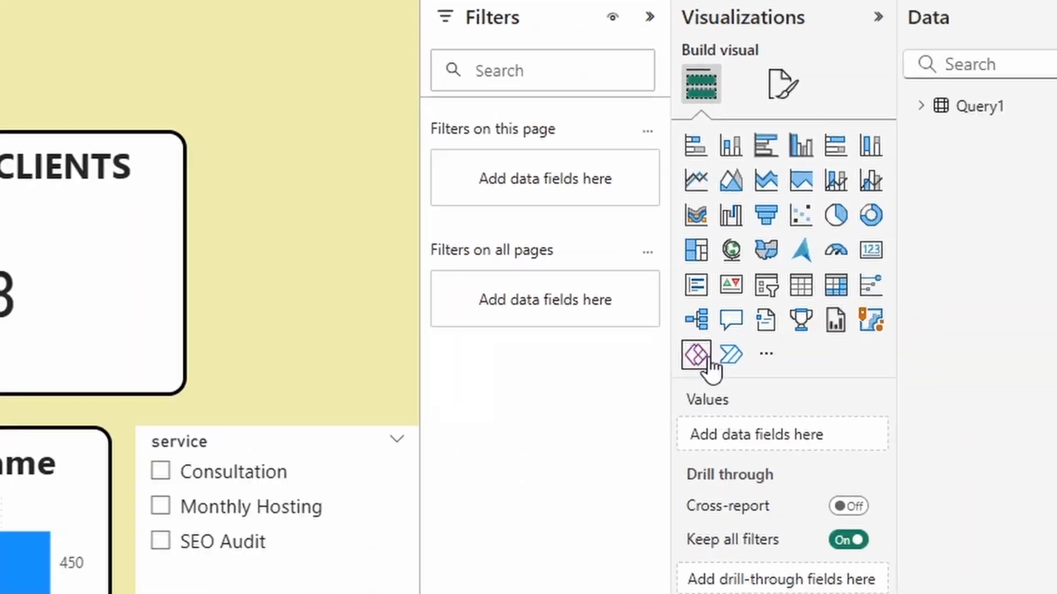
{"action": "left_click", "coordinate": [672, 353]}
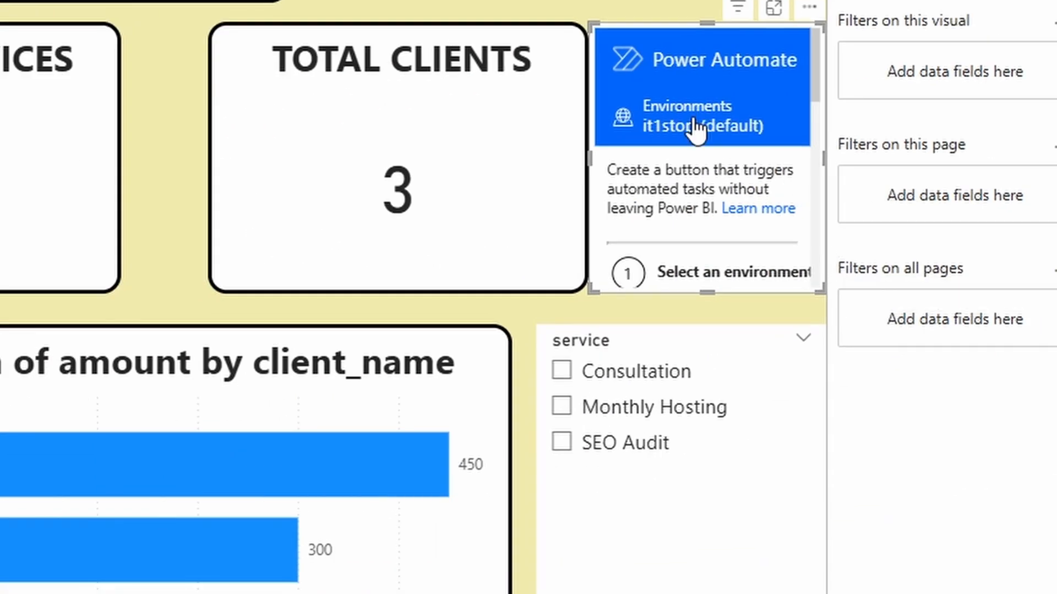
{"action": "left_click", "coordinate": [809, 7]}
{"action": "left_click", "coordinate": [842, 98]}
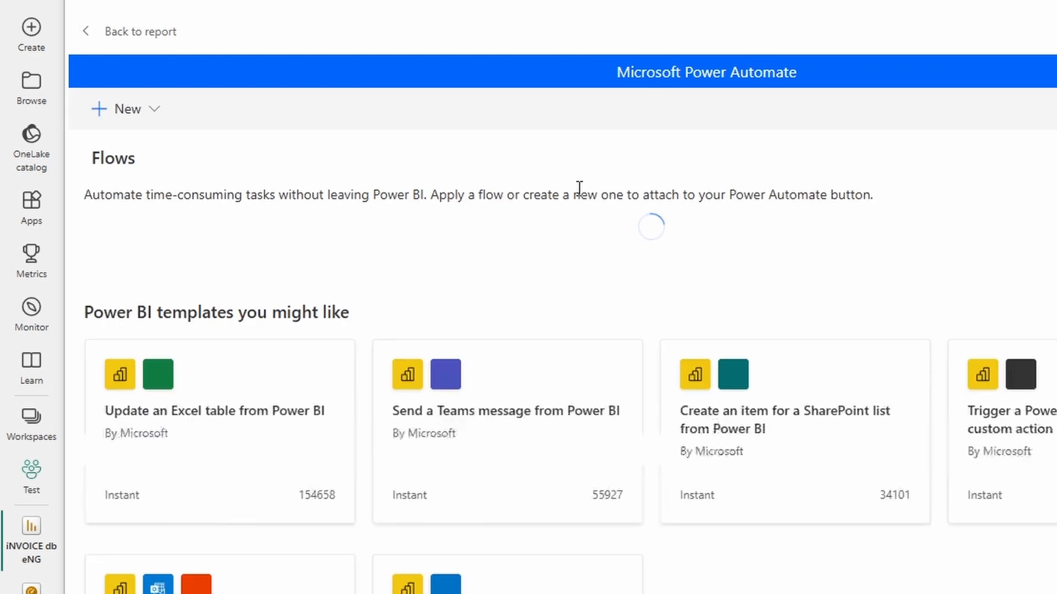
Step: Start a flow from the 'Trigger a Power BI button with a custom action' template and add a new step
{"action": "scroll", "coordinate": [602, 236], "scroll_direction": "down", "scroll_amount": 5}
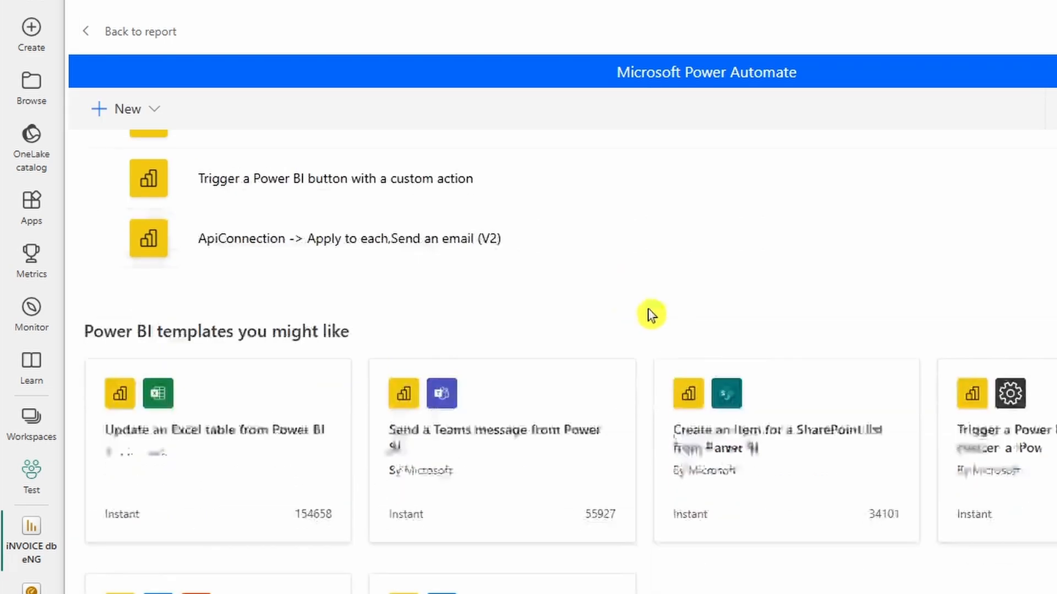
{"action": "left_click", "coordinate": [1035, 439]}
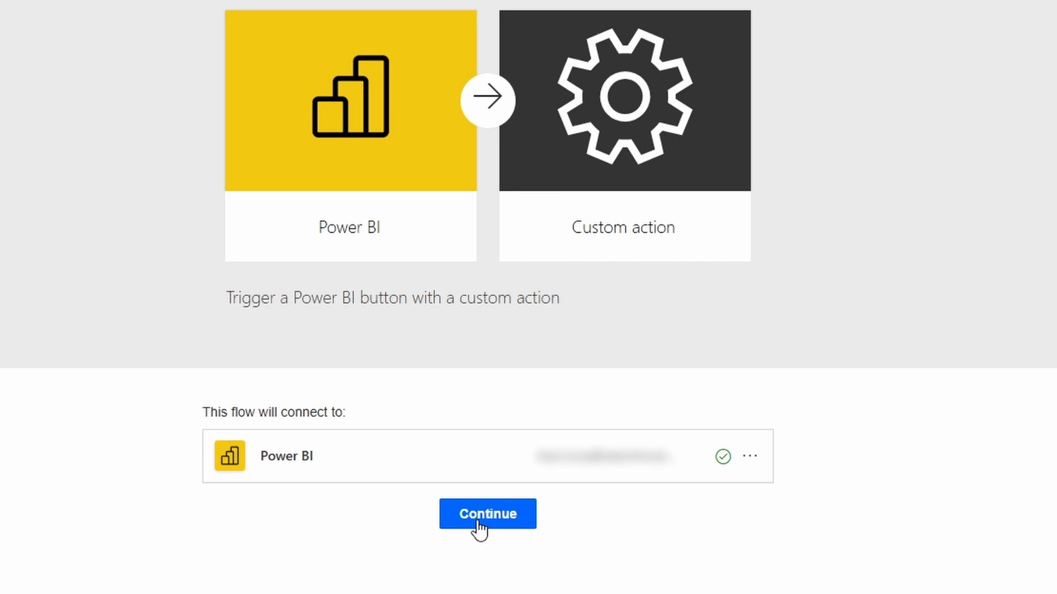
{"action": "left_click", "coordinate": [479, 526]}
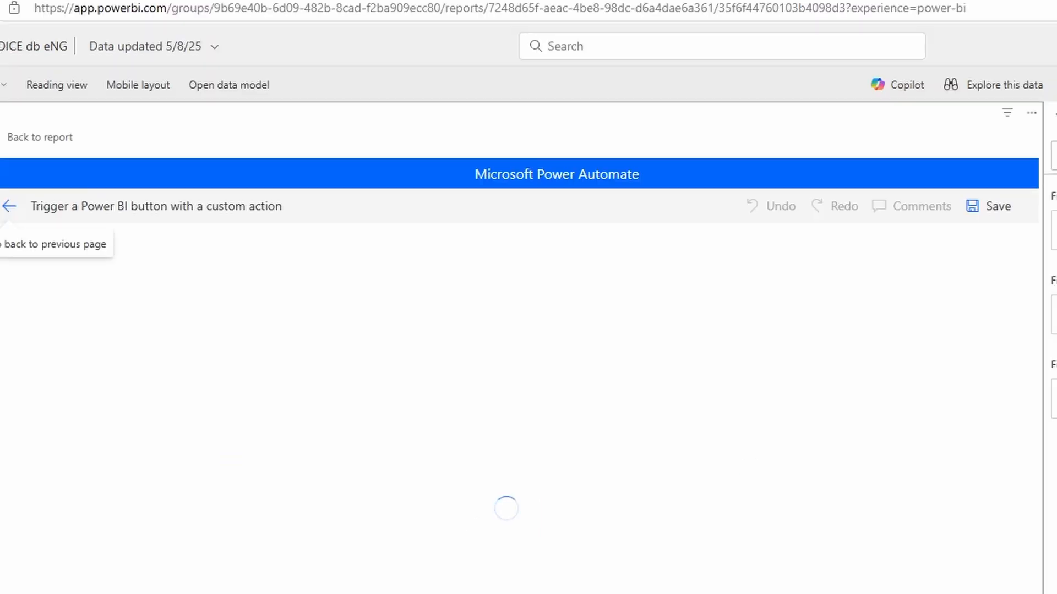
{"action": "left_click", "coordinate": [441, 406]}
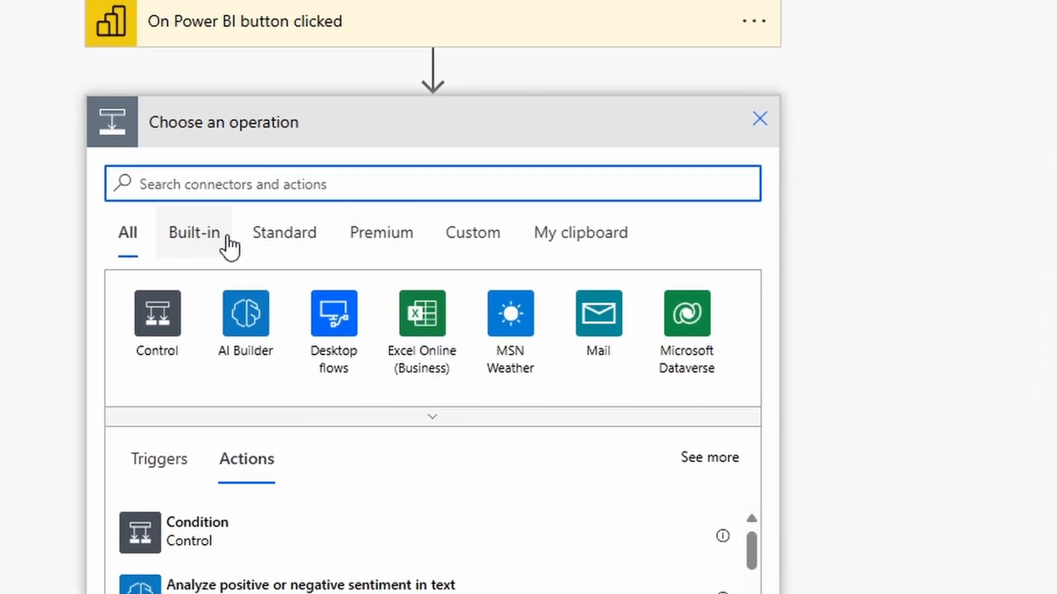
Step: Add a Send an email (V2) action and set the suggested contact as the recipient
{"action": "type", "text": "SEND A"}
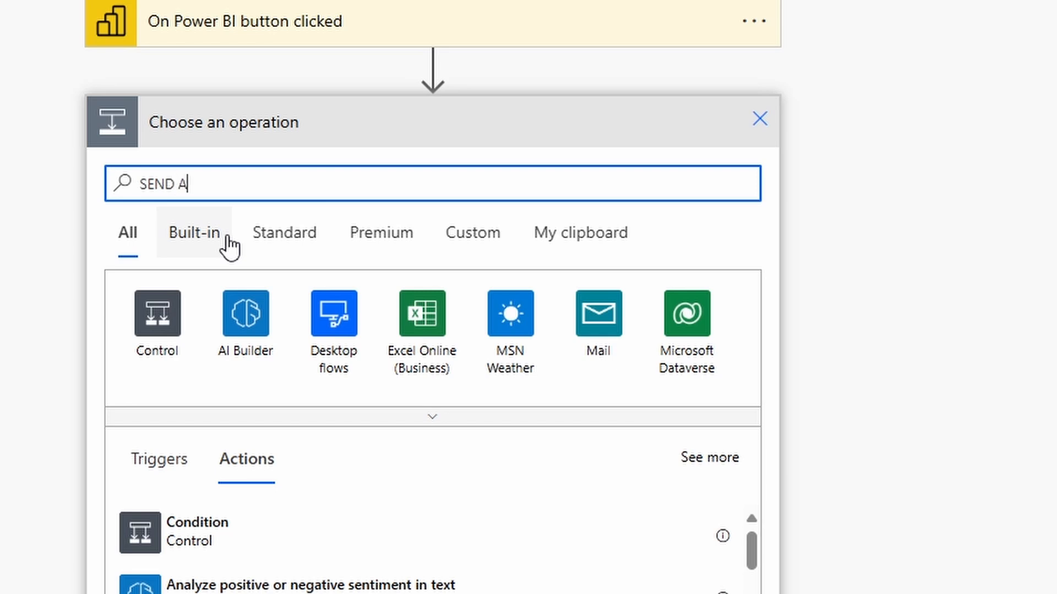
{"action": "type", "text": "N E"}
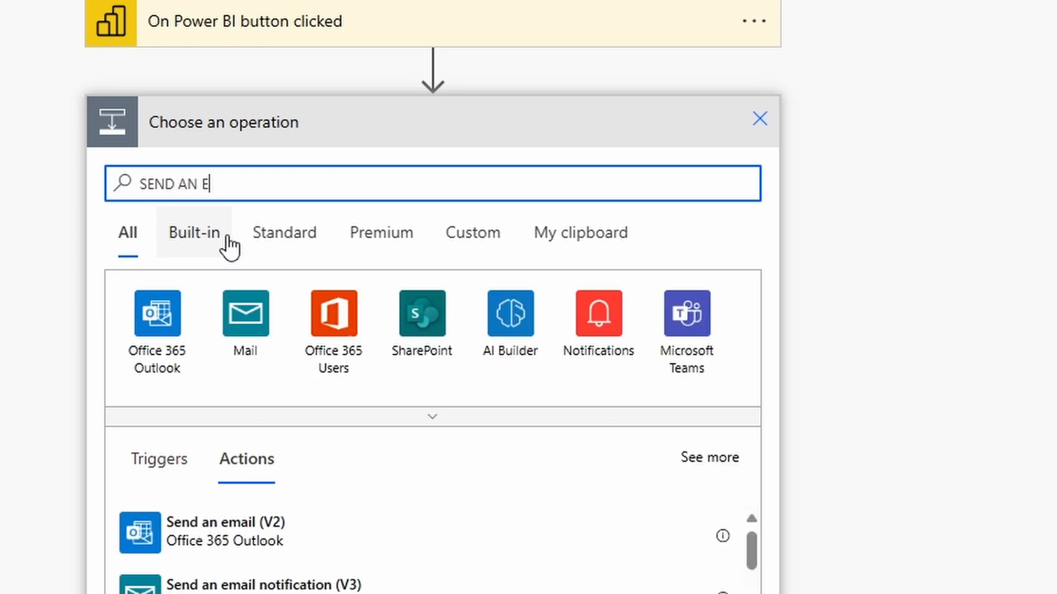
{"action": "left_click", "coordinate": [284, 532]}
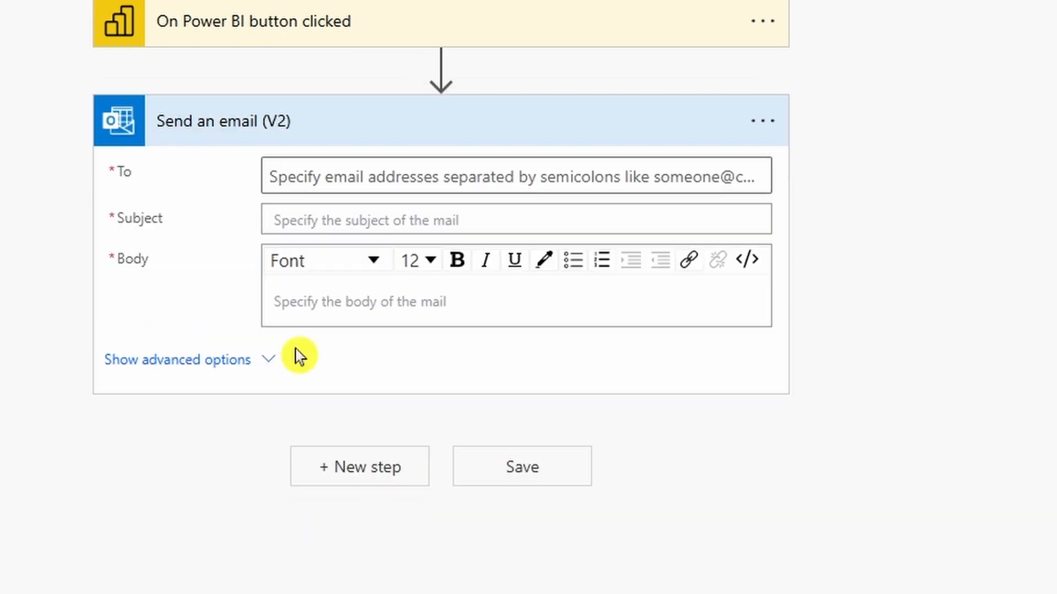
{"action": "left_click", "coordinate": [373, 174]}
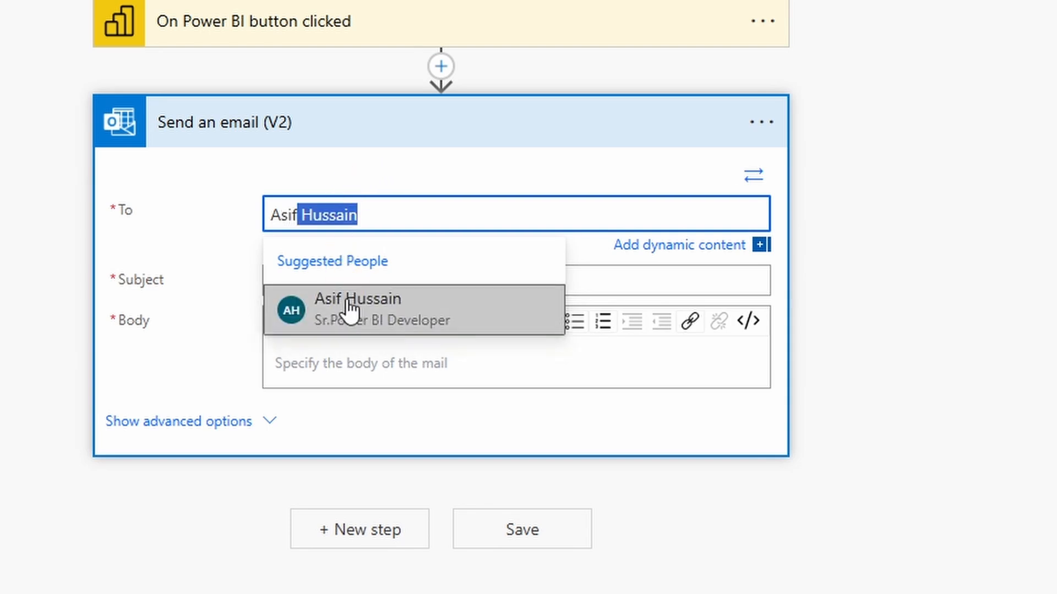
{"action": "left_click", "coordinate": [349, 306]}
Step: Set the subject to 'iNVOICE DATA' and the body to 'Invoice Total Amount 870', then save the flow
{"action": "left_click", "coordinate": [349, 280]}
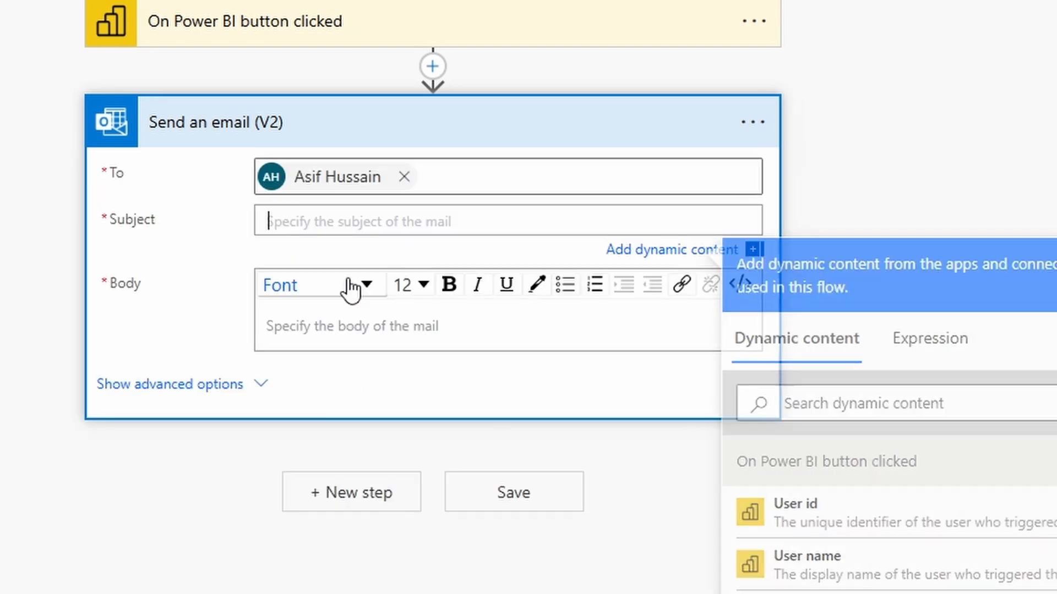
{"action": "type", "text": "iNVOIC"}
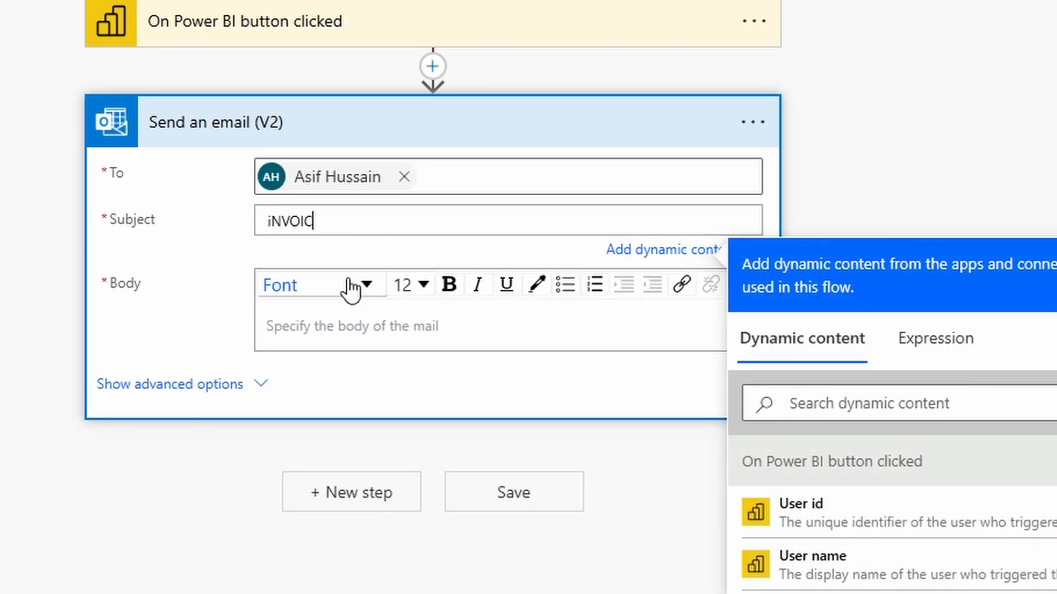
{"action": "type", "text": "E DATA"}
{"action": "left_click", "coordinate": [361, 330]}
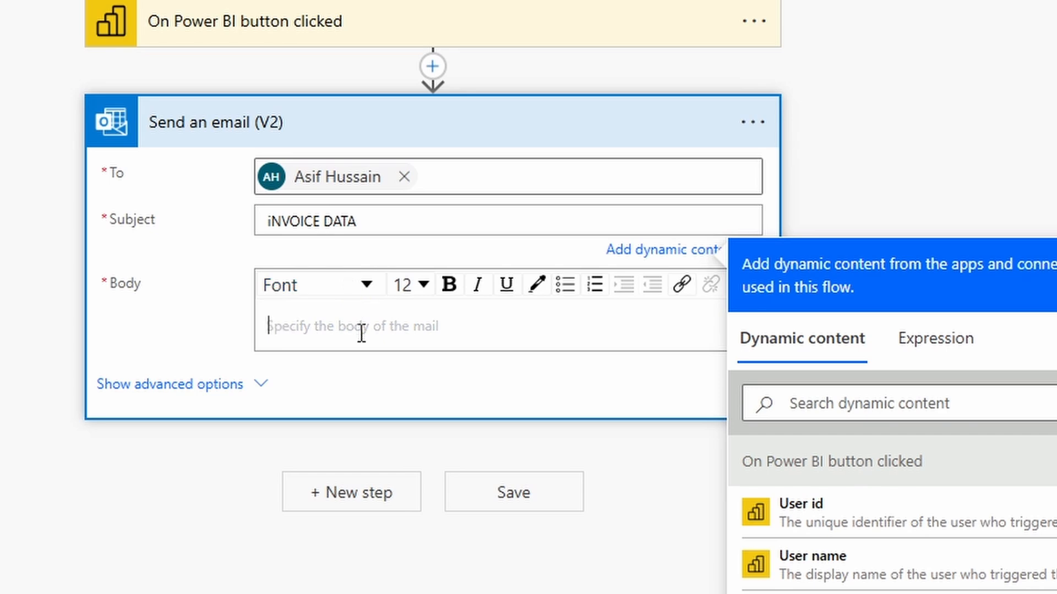
{"action": "type", "text": "Invoi"}
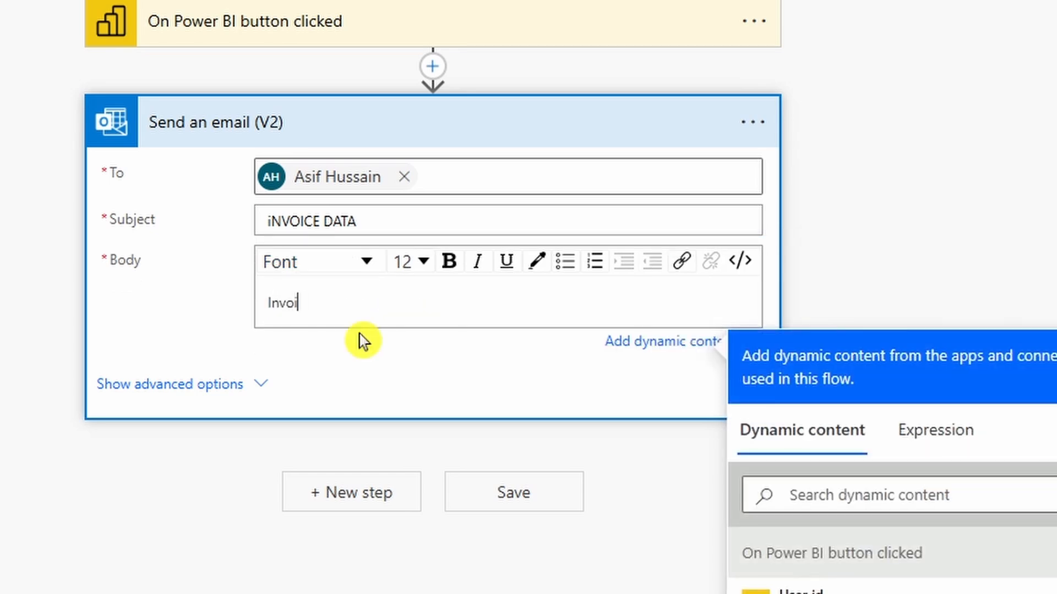
{"action": "type", "text": "ce Total Amount 870"}
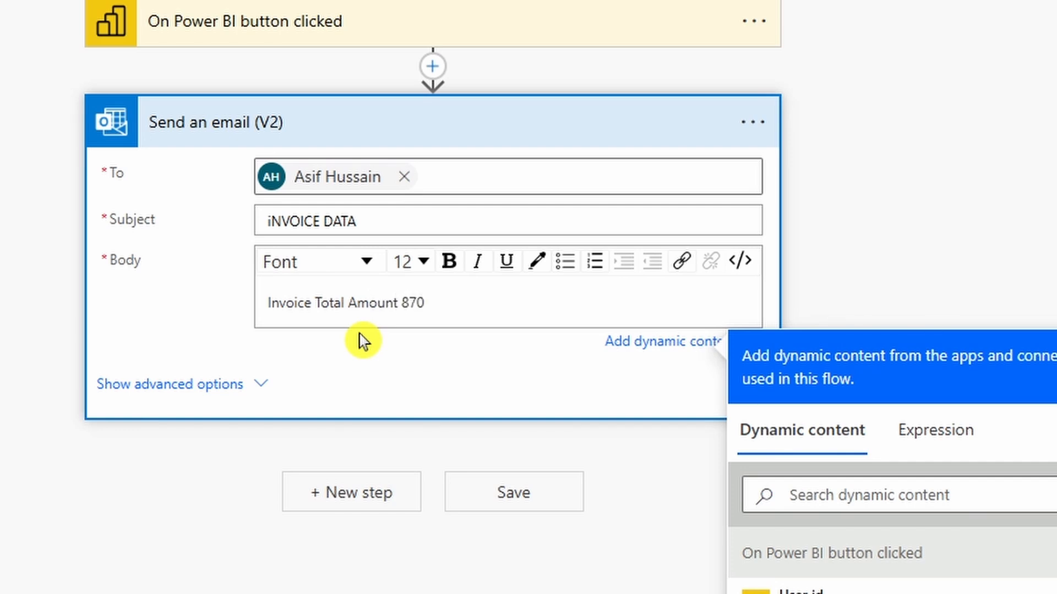
{"action": "left_click", "coordinate": [520, 498]}
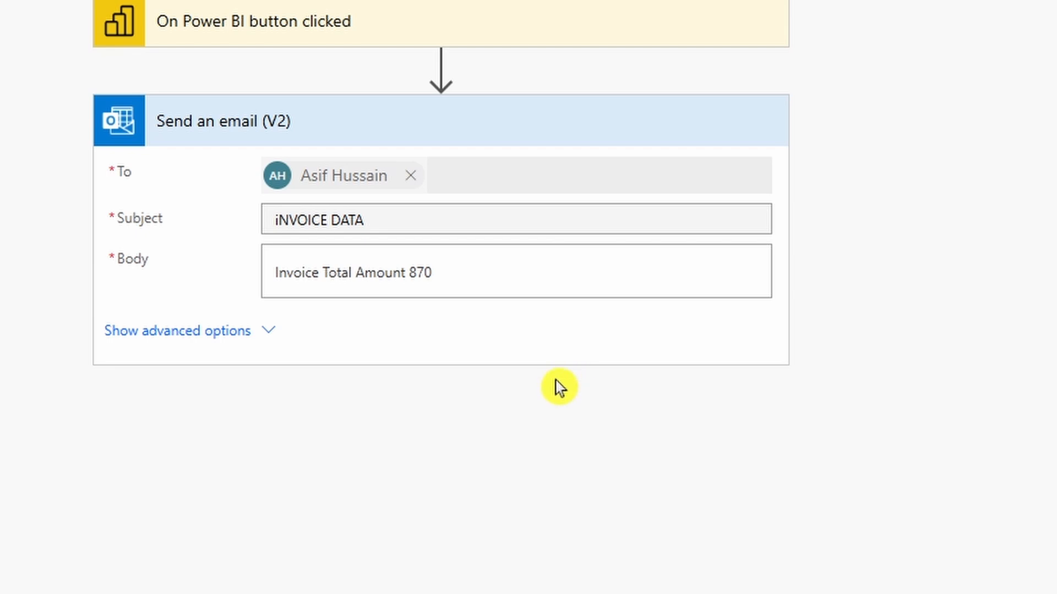
Step: Save and run the flow, then check the received 'iNVOICE DATA' email body in Outlook
{"action": "left_click", "coordinate": [1004, 151]}
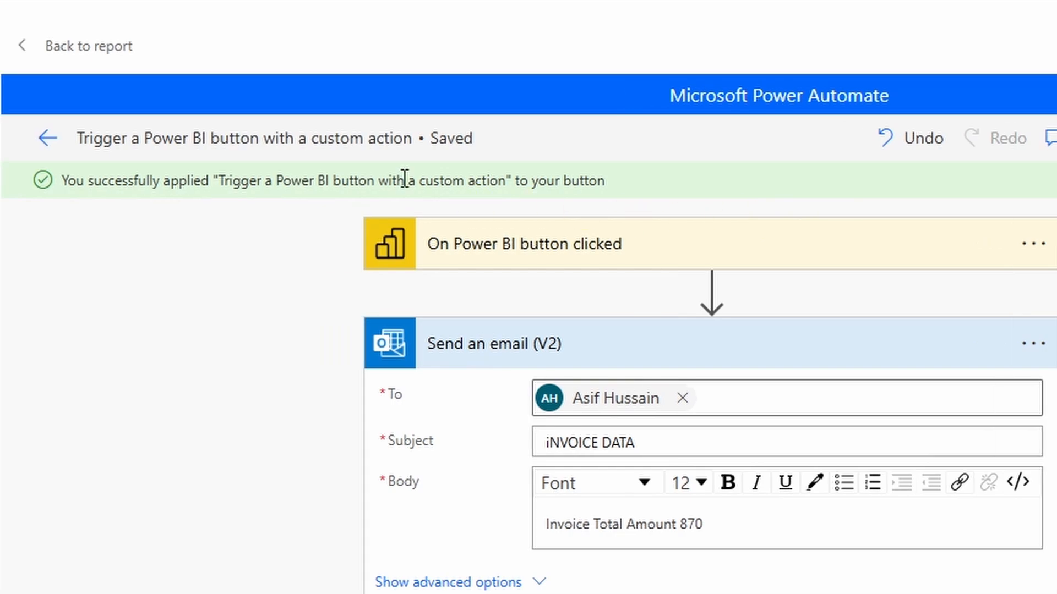
{"action": "left_click", "coordinate": [48, 139]}
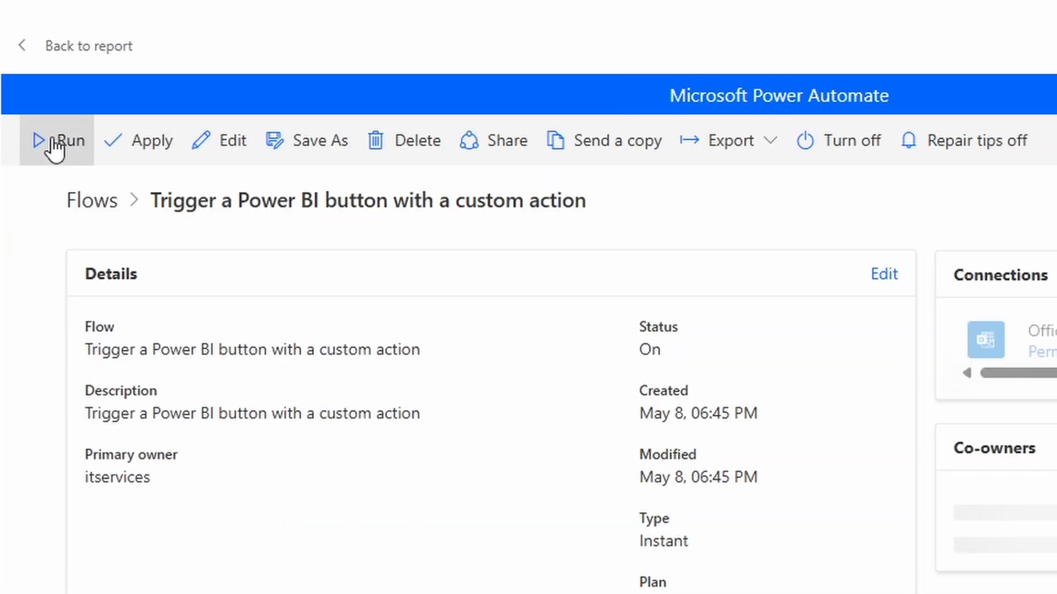
{"action": "left_click", "coordinate": [53, 142]}
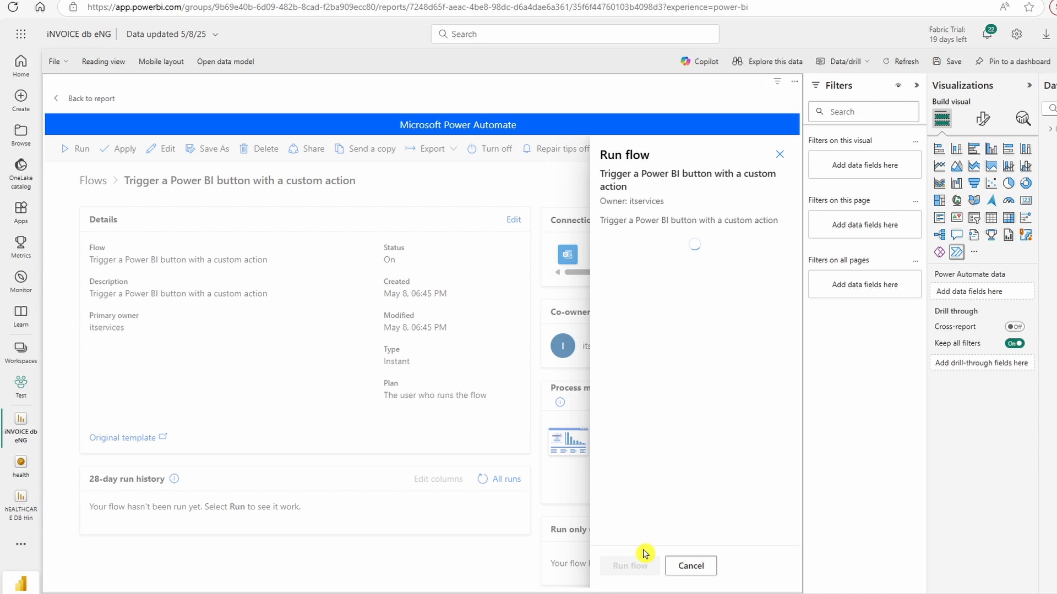
{"action": "left_click", "coordinate": [642, 554]}
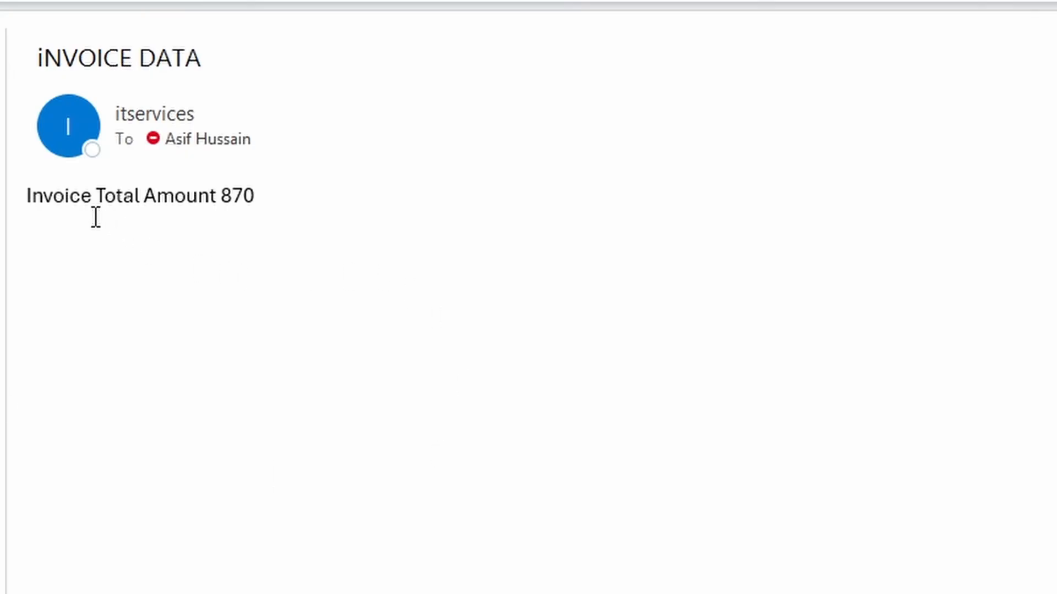
{"action": "left_click_drag", "start_coordinate": [66, 205], "coordinate": [299, 196]}
{"action": "left_click", "coordinate": [296, 197]}
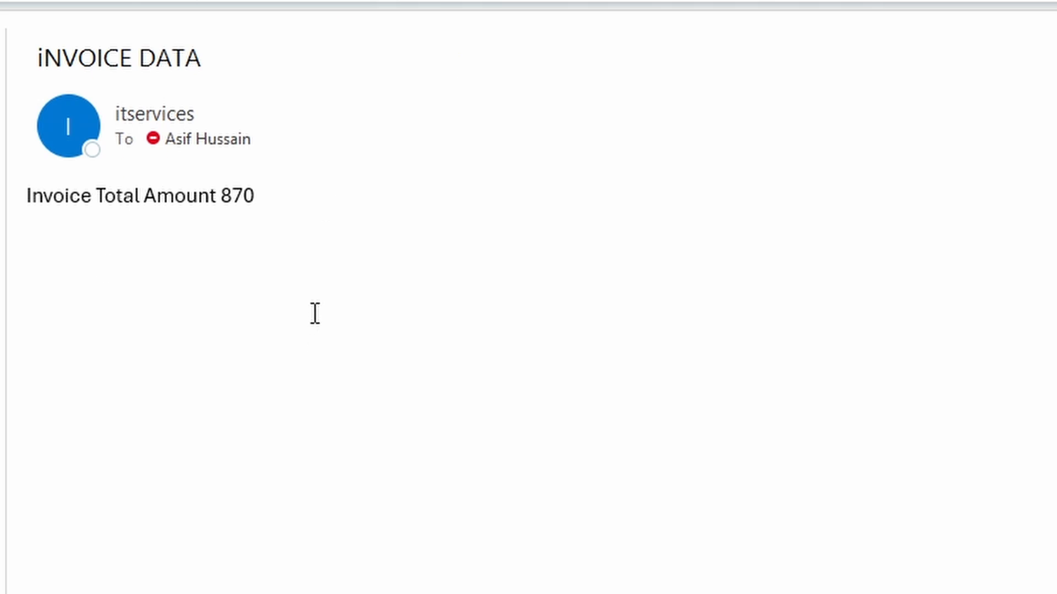